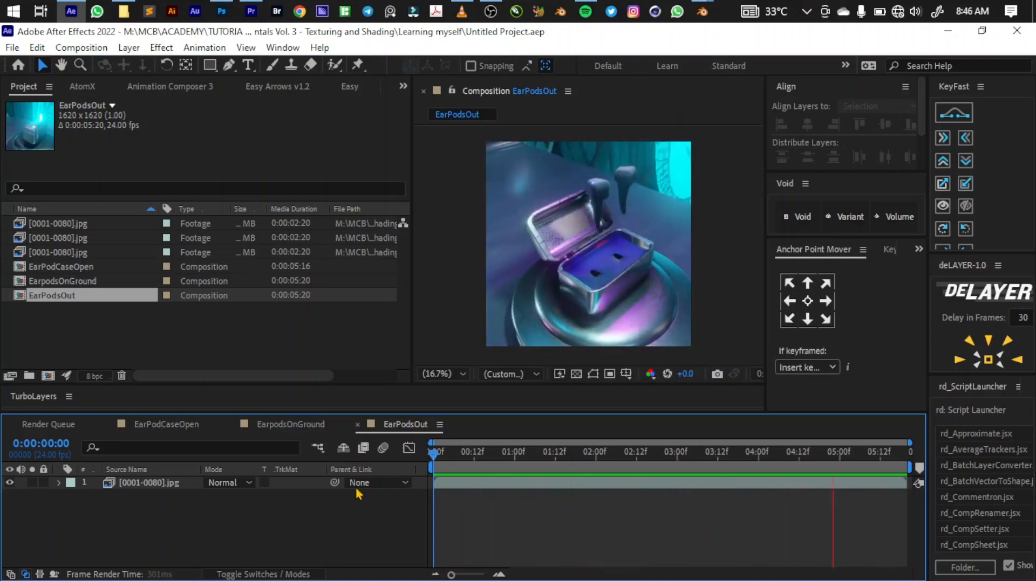
Switch to Blender, view the finished earpod case render, and play the camera animation in the EarPiece scene.
click(157, 484)
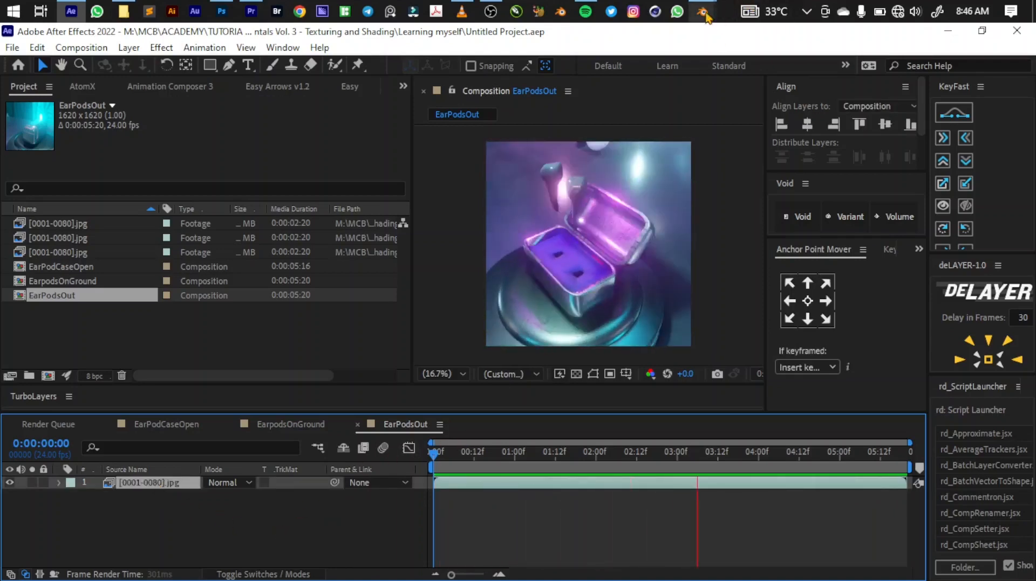
mouse_move(702, 16)
click(737, 84)
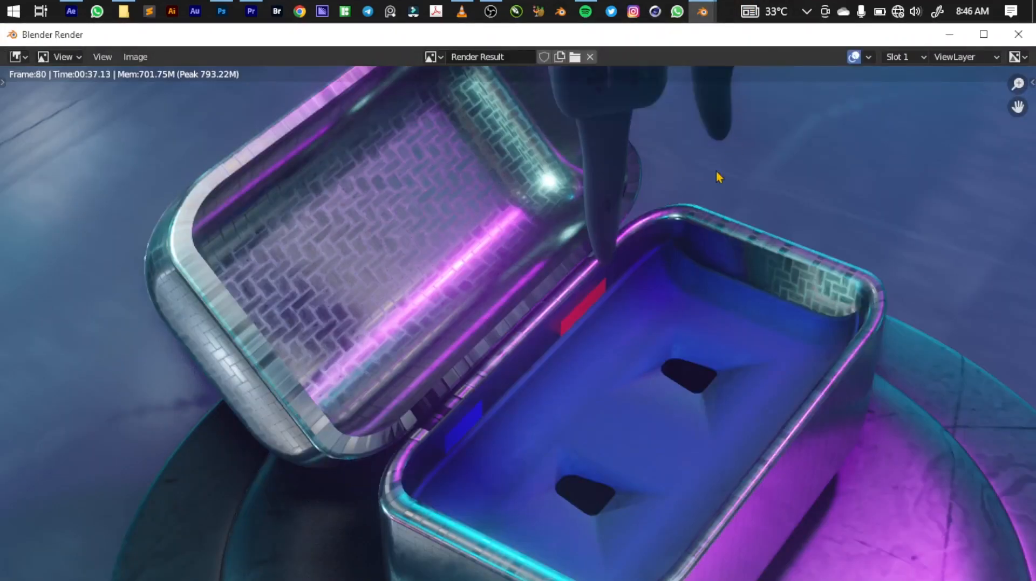
click(1032, 42)
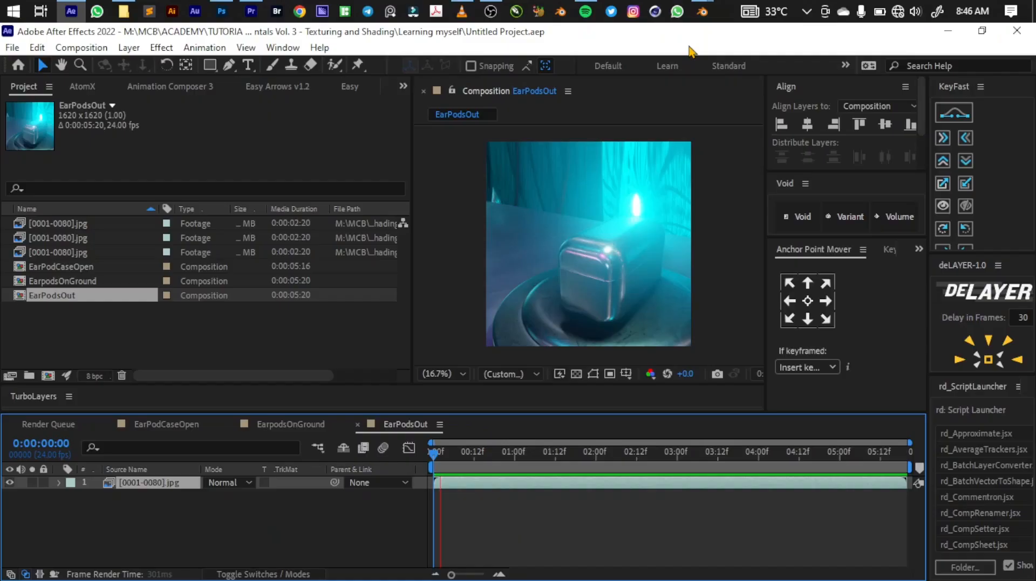
click(700, 15)
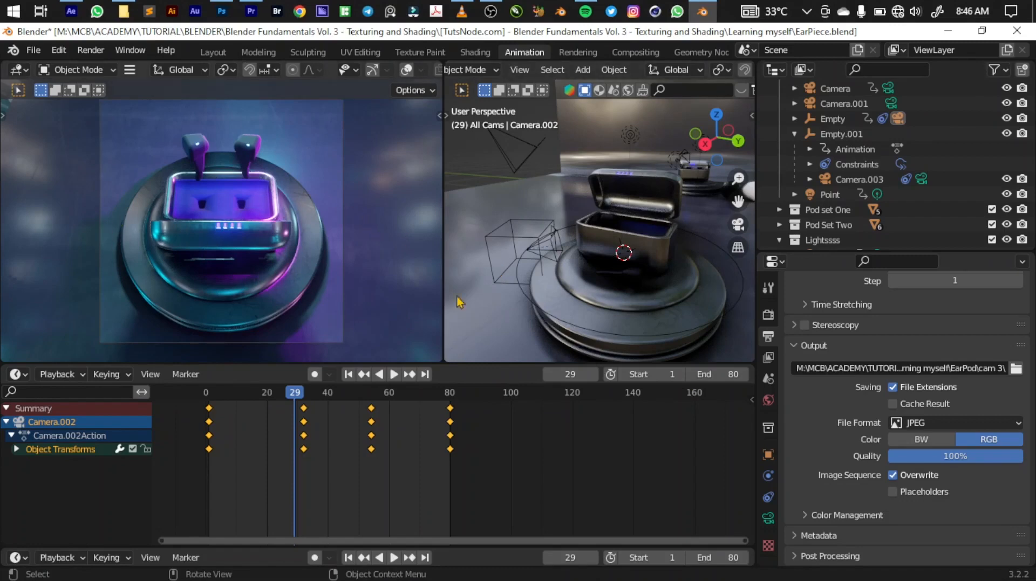
key(space)
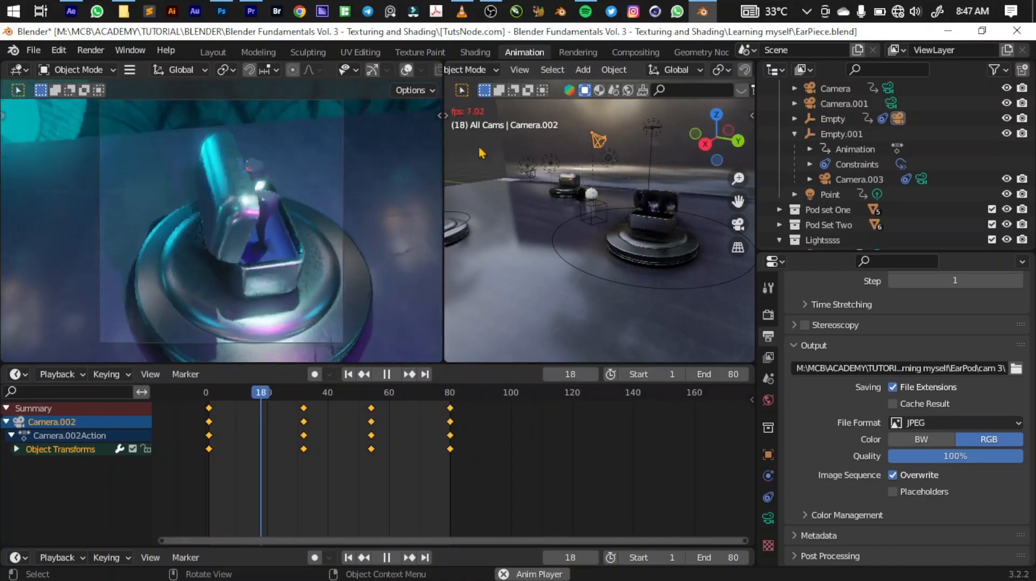
Switch to After Effects and check the import options for the cam 3 JPEG sequence, leaving without importing.
click(71, 12)
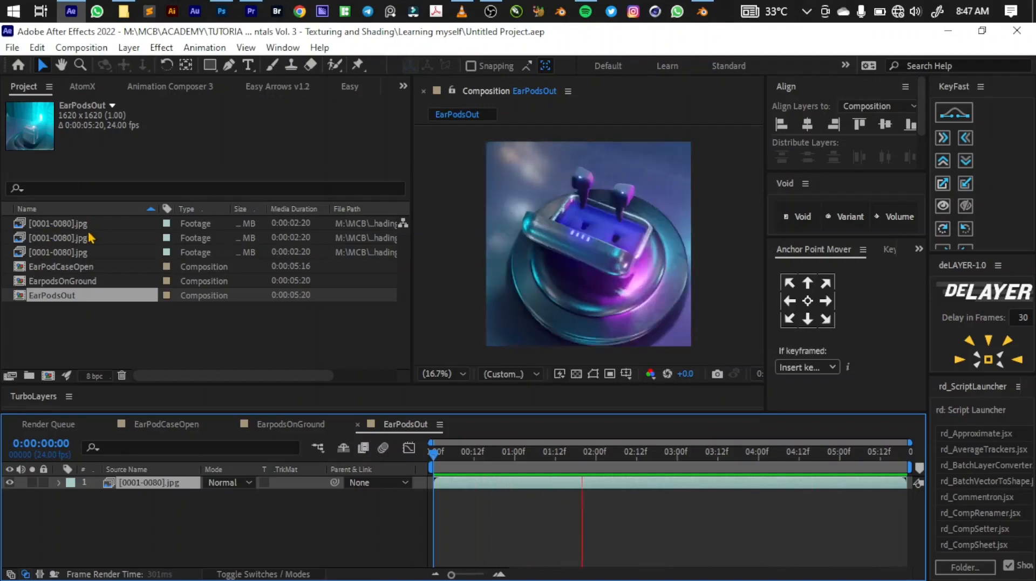
click(210, 343)
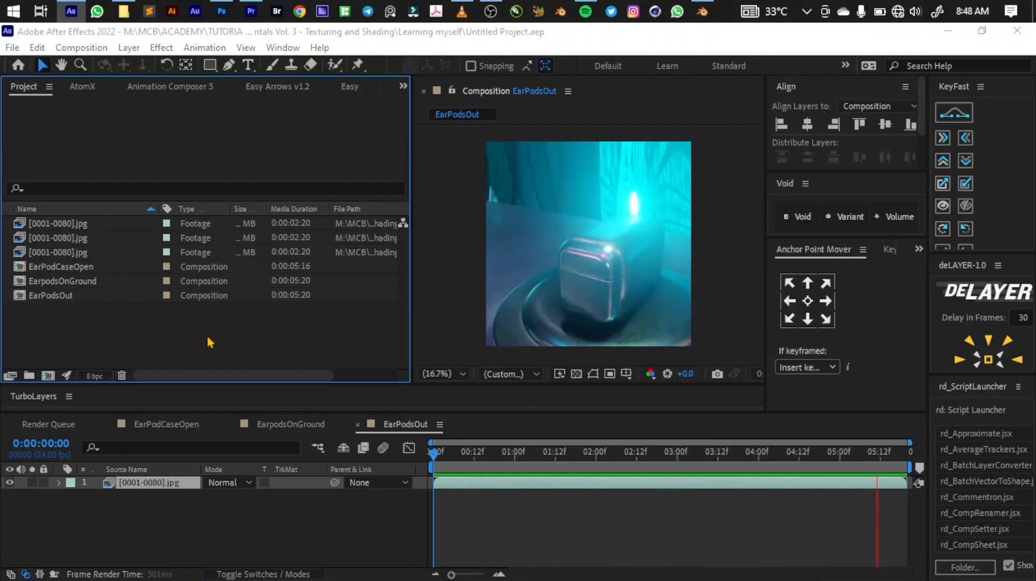
double_click(210, 342)
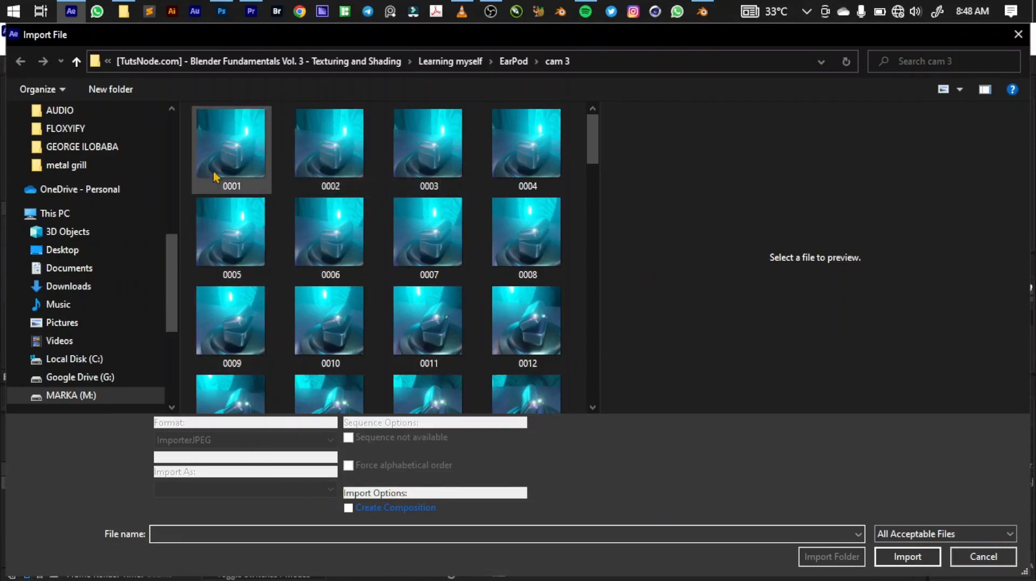
click(214, 156)
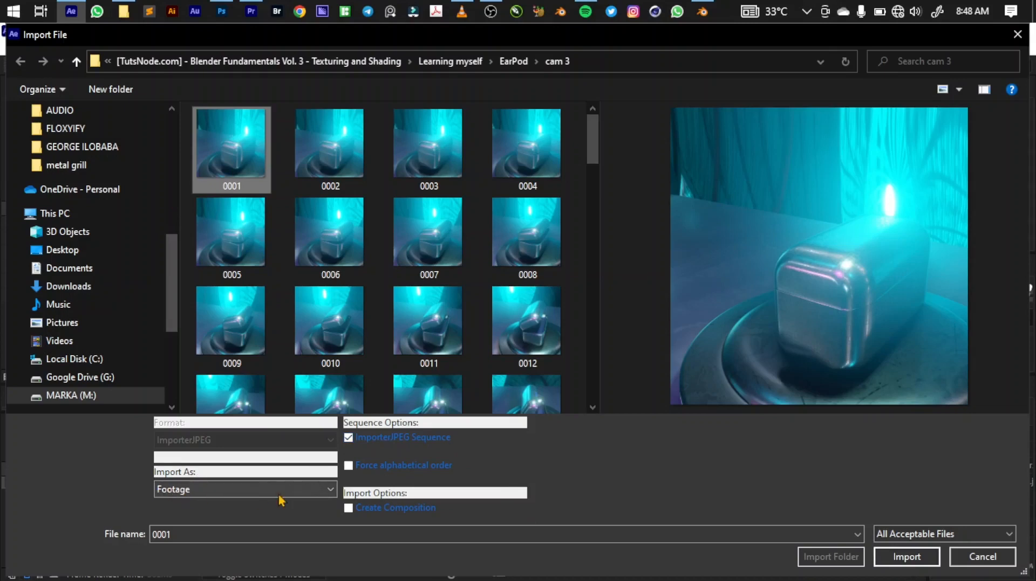
click(981, 557)
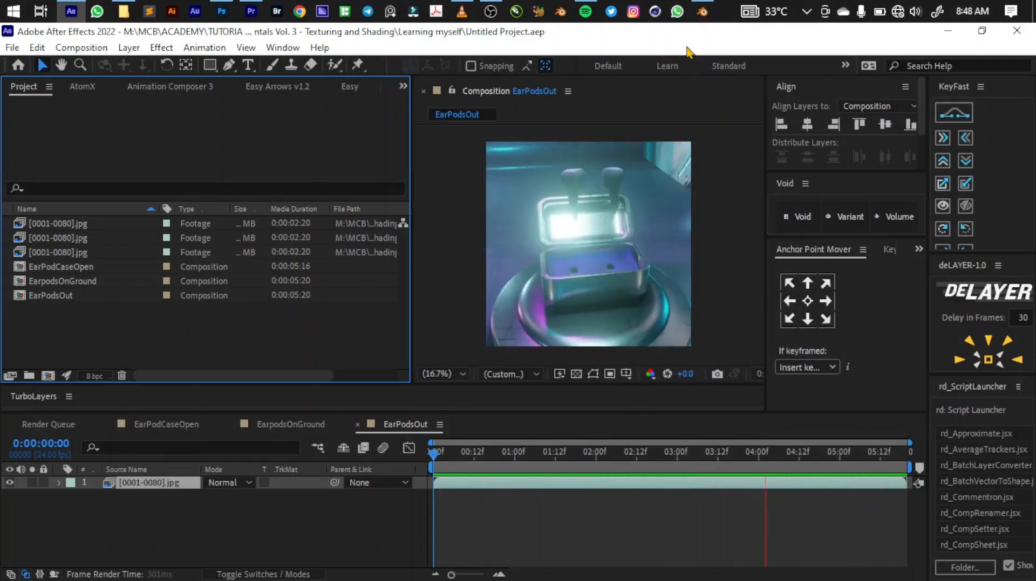
Switch to File Explorer, view the rendered frames in the EarPod cam 1 folder, and return to Blender.
click(702, 12)
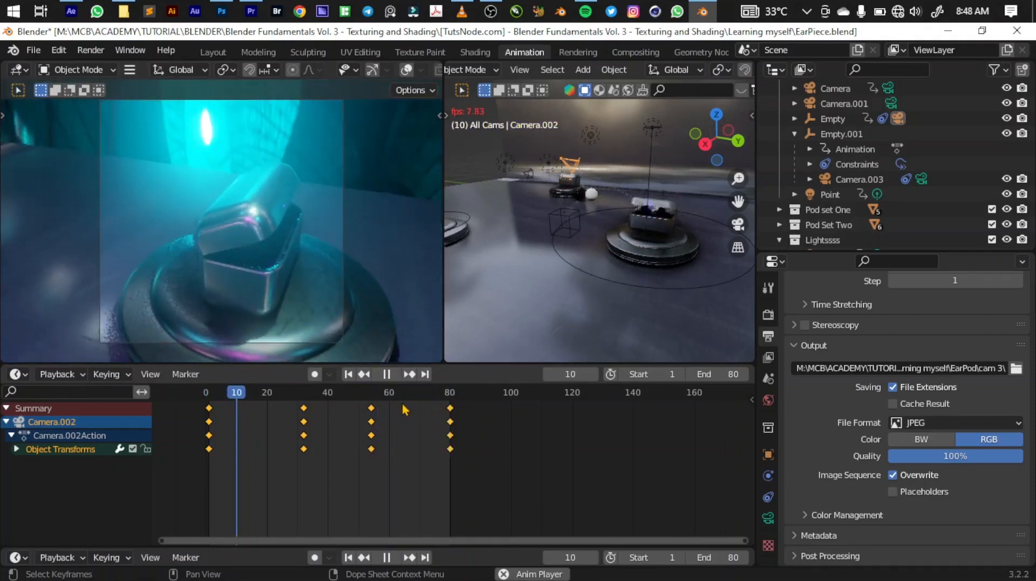
click(124, 12)
click(414, 245)
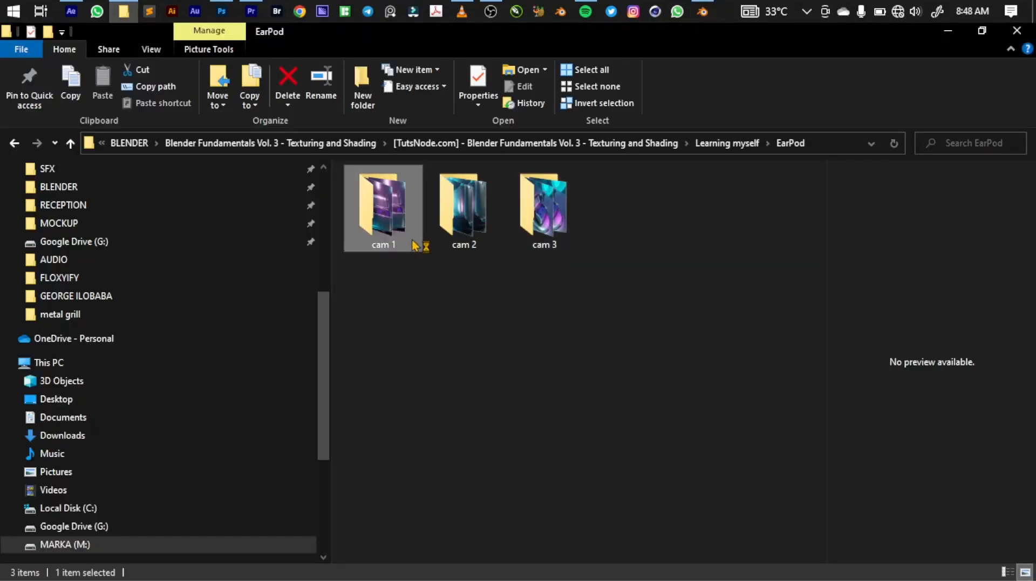
double_click(414, 245)
click(370, 219)
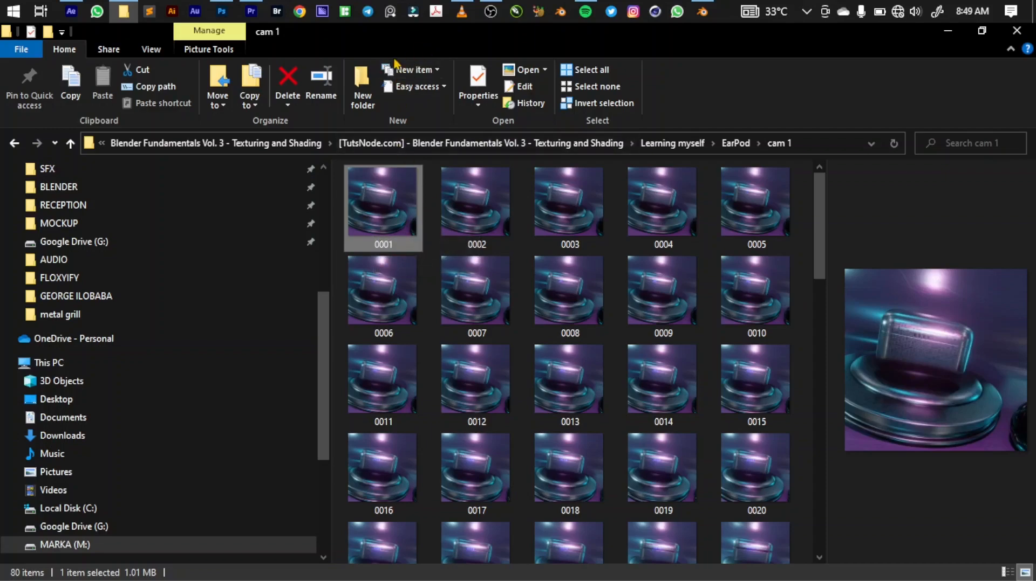
click(699, 16)
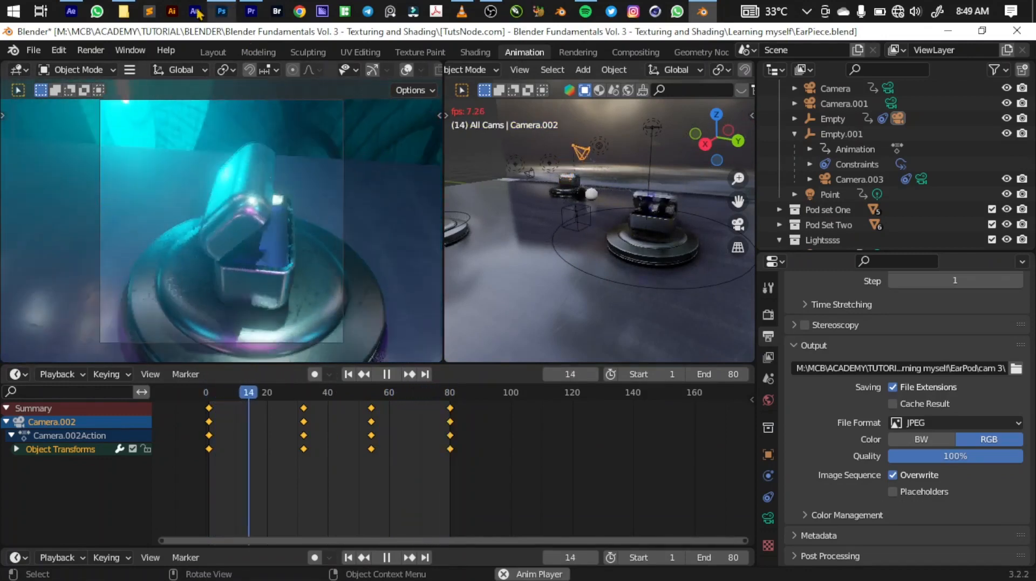
Switch to After Effects, enlarge the TurboLayers area and add a Void Variant layer above the footage in the EarPodsOut composition.
click(79, 15)
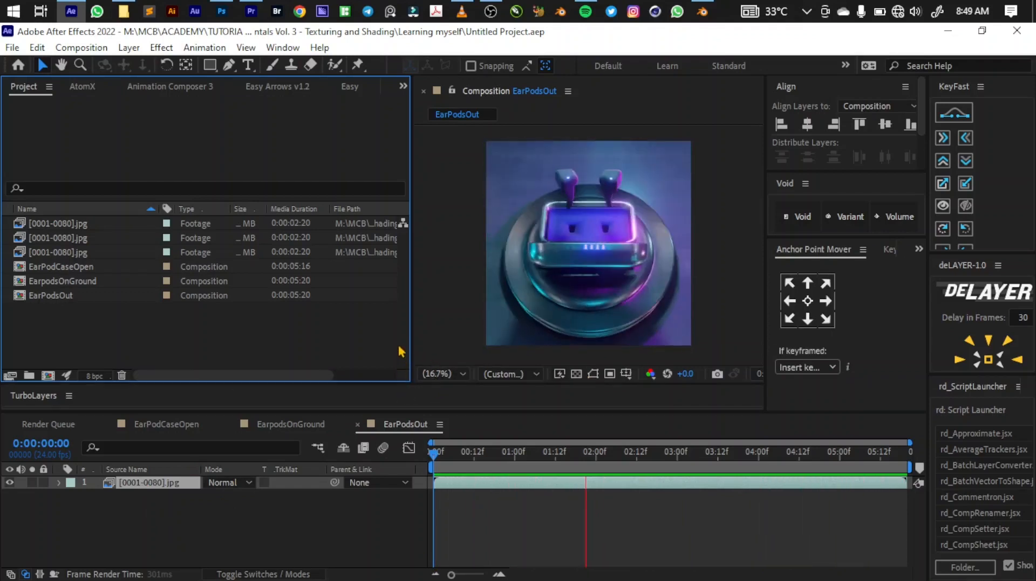
drag(400, 383, 395, 357)
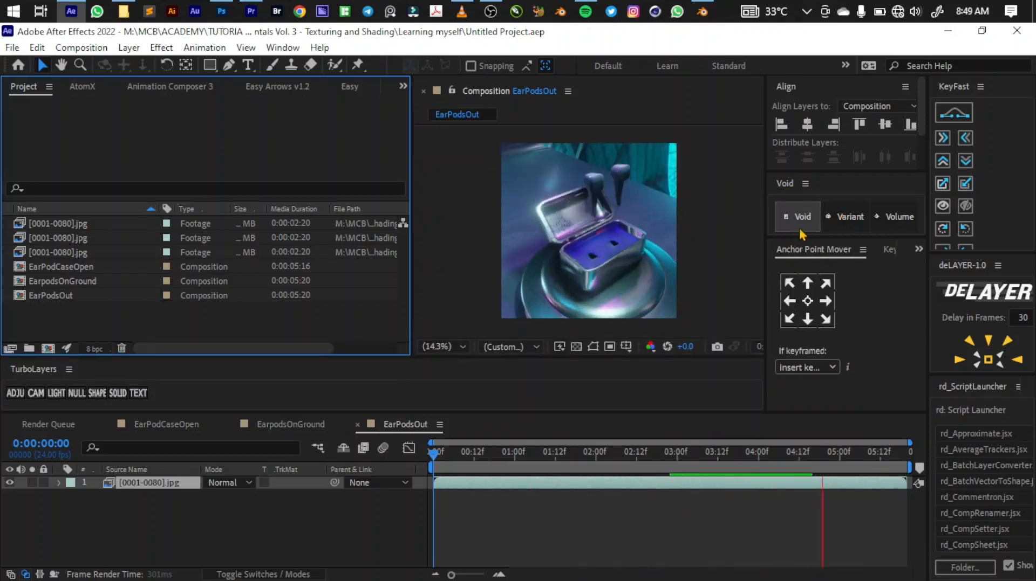
click(844, 223)
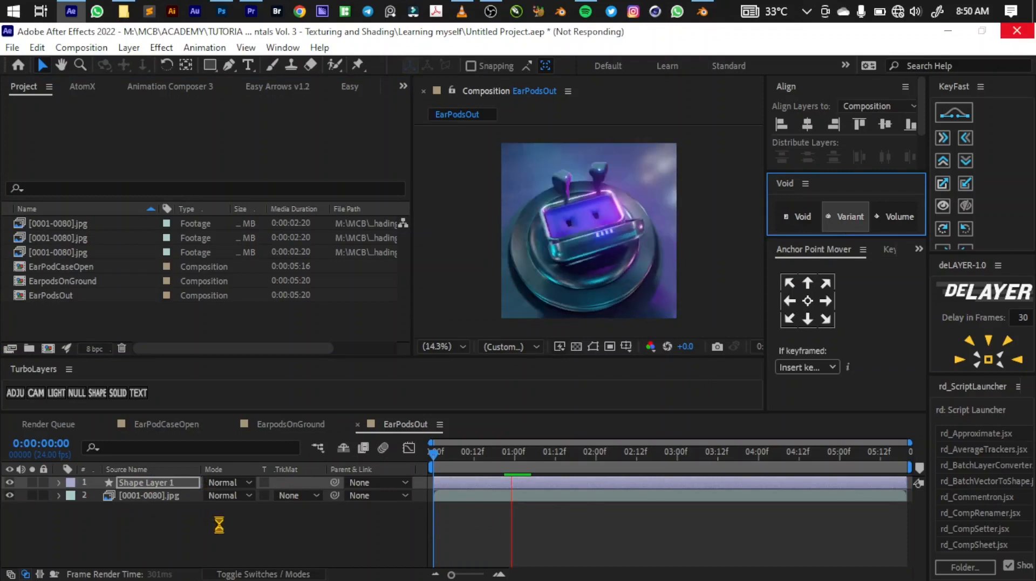
click(166, 489)
click(195, 529)
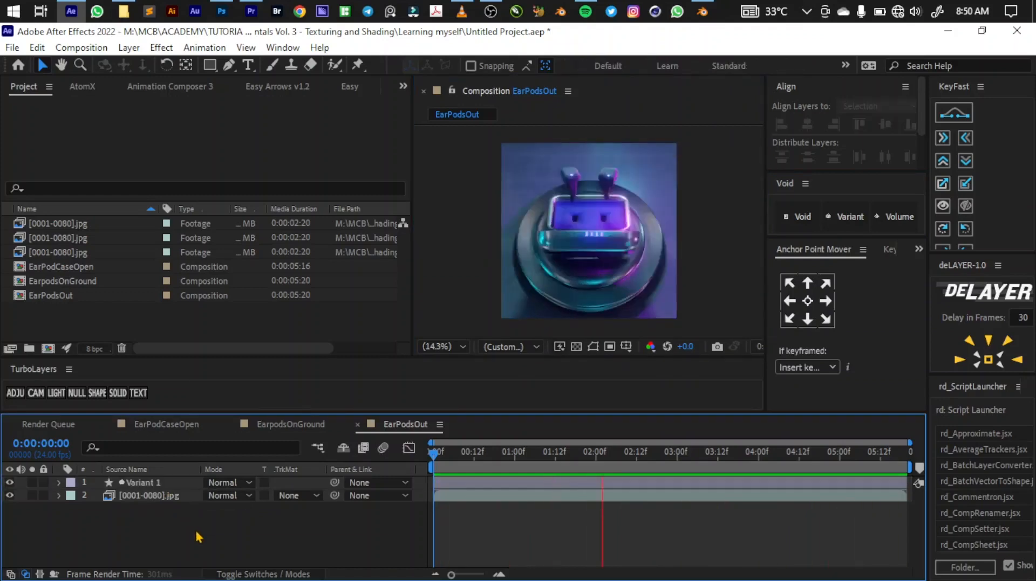
Look over the new-layer types available for the composition, dismiss them and select the Variant layer.
right_click(195, 529)
mouse_move(364, 360)
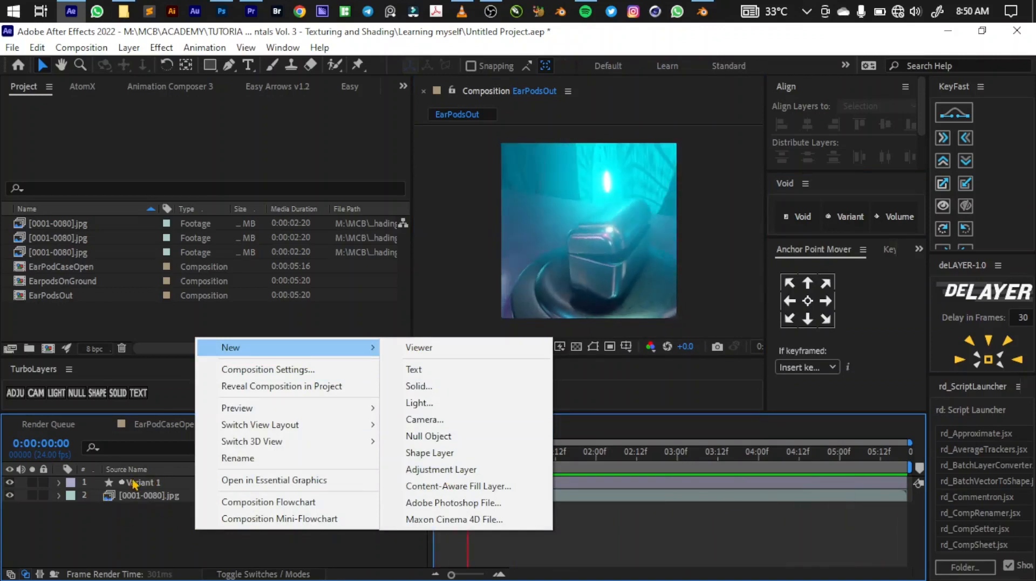
click(143, 526)
click(156, 484)
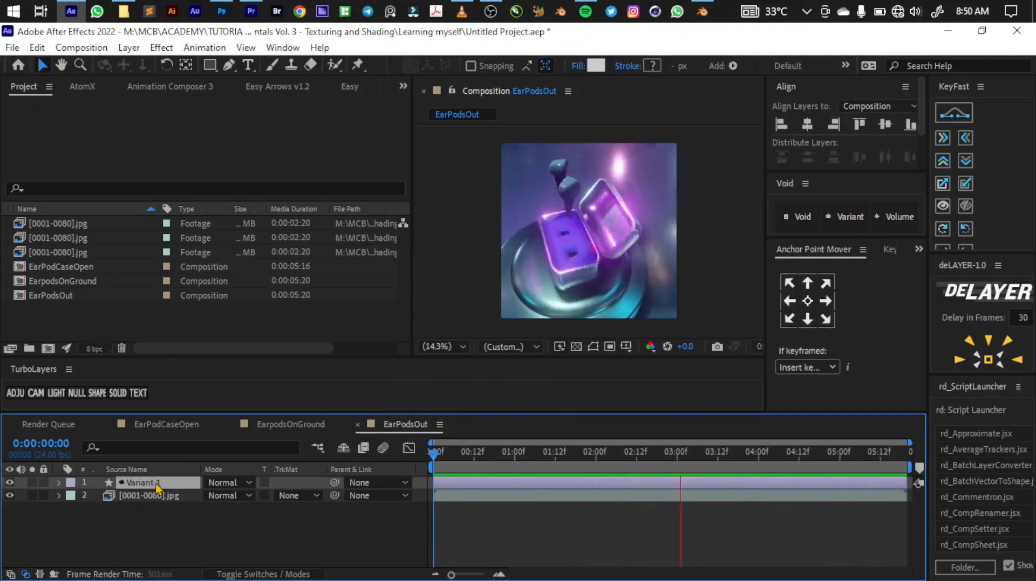
Switch to Photoshop, view both artboards of the fashion flyer and show the available adjustment layer types.
click(221, 11)
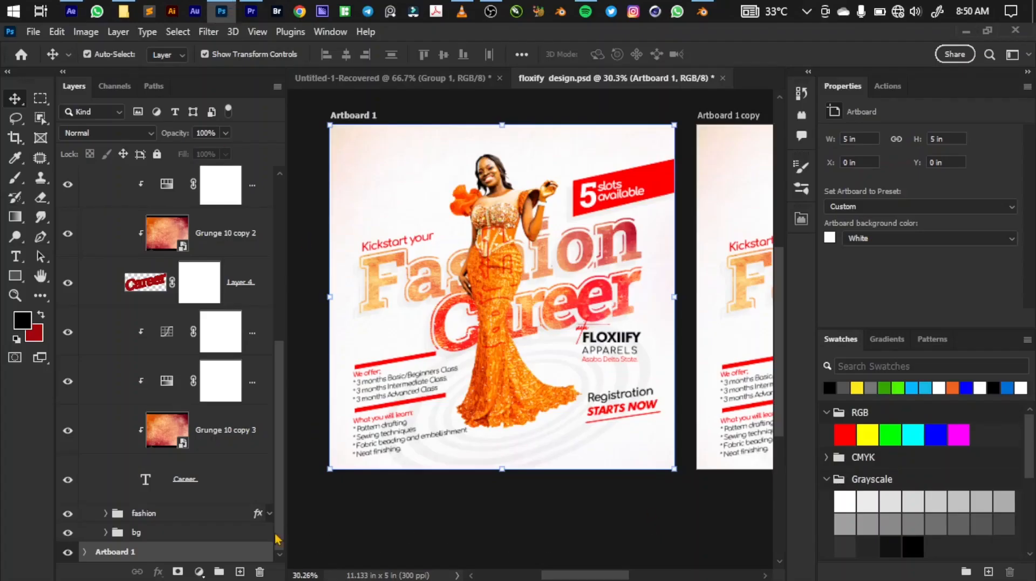
scroll(354, 408, down, 4)
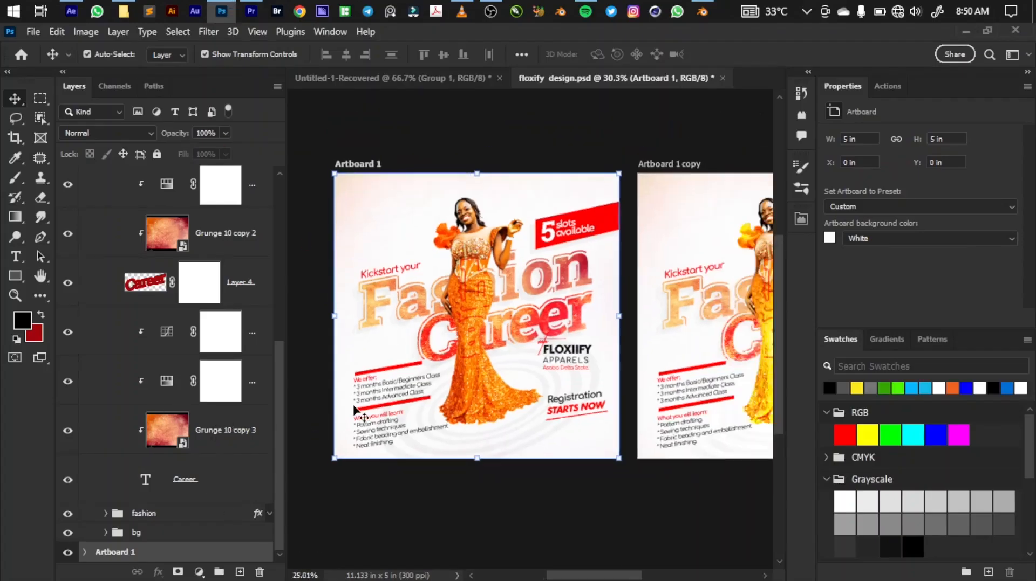
scroll(442, 381, down, 1)
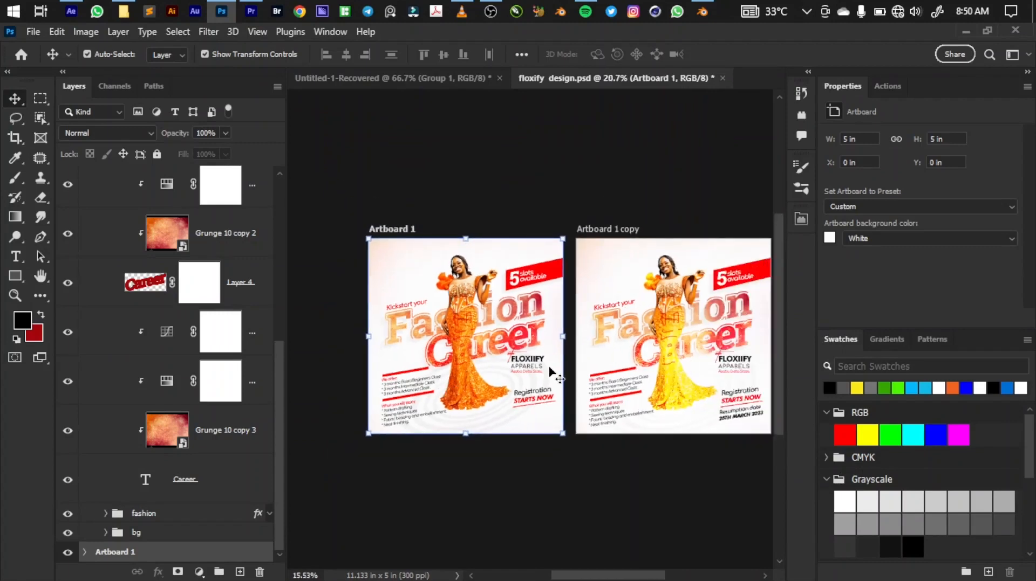
scroll(705, 340, up, 4)
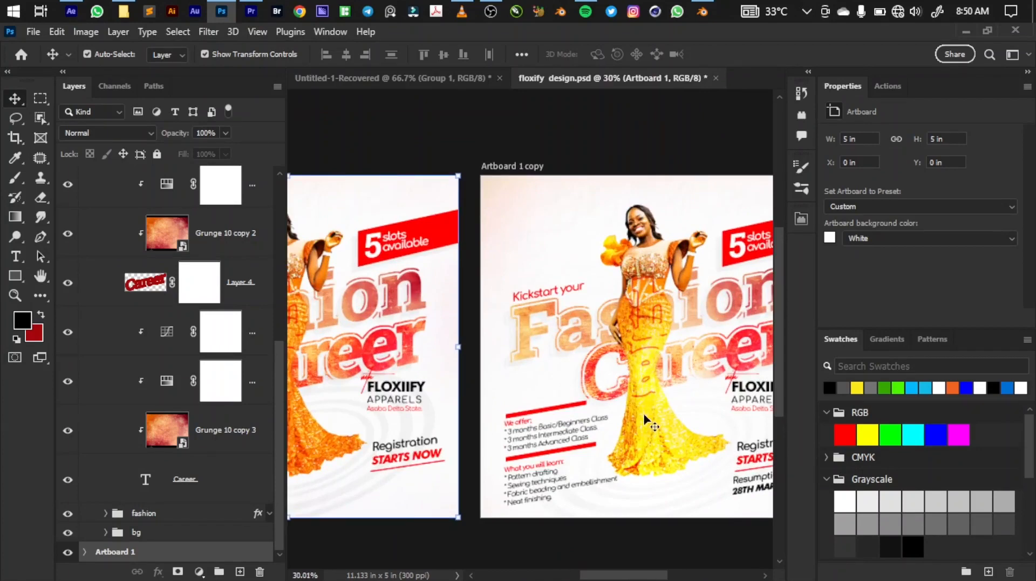
scroll(646, 399, down, 3)
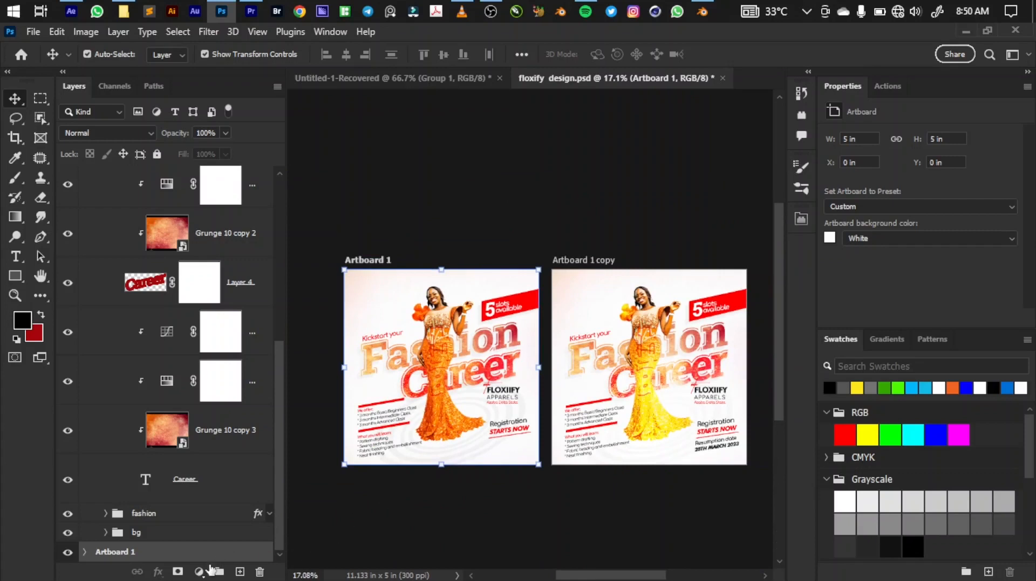
click(198, 573)
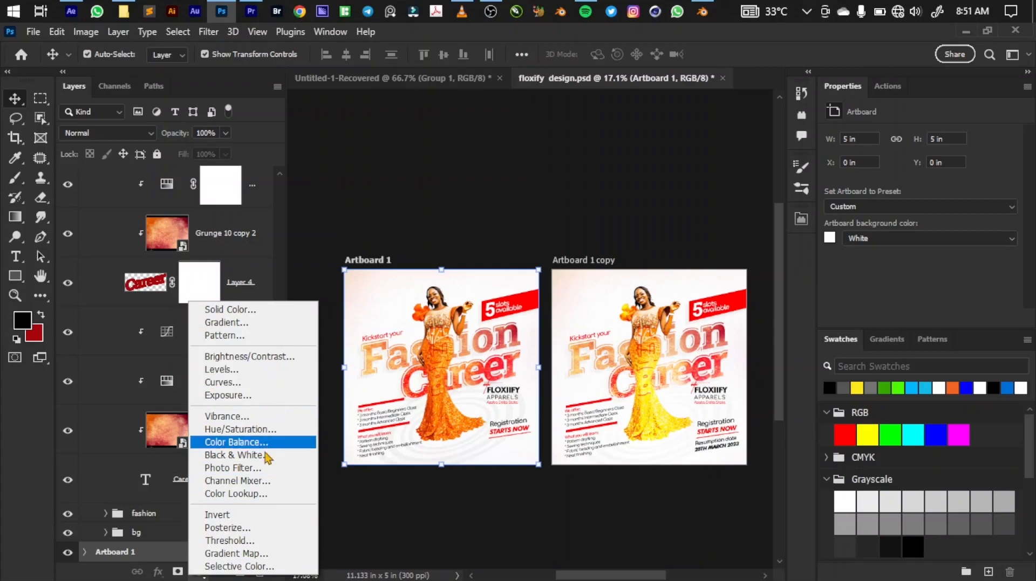
Switch to After Effects, select the EarPodsOut footage layer, and reselect the Variant layer above it.
click(71, 11)
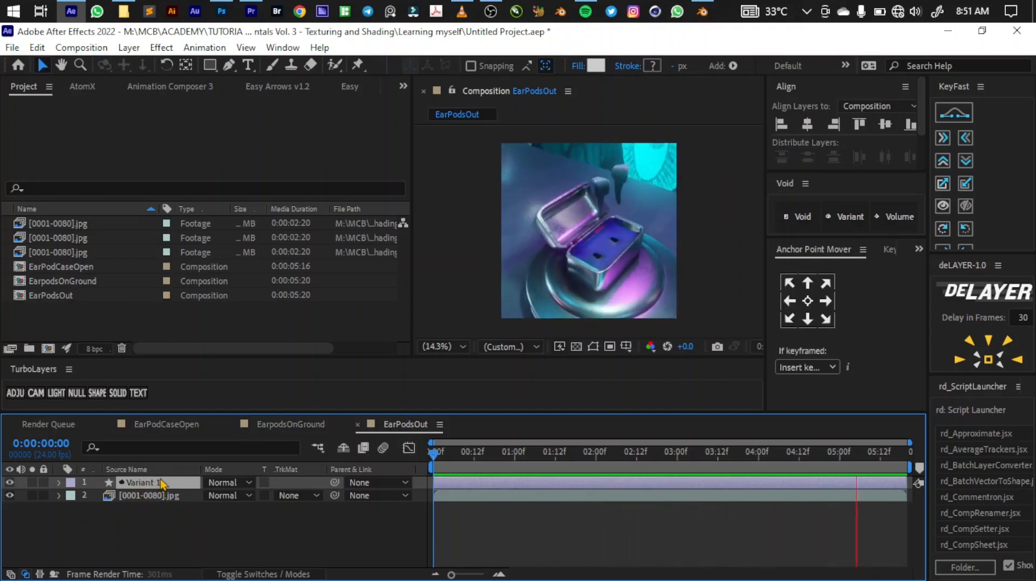
click(139, 497)
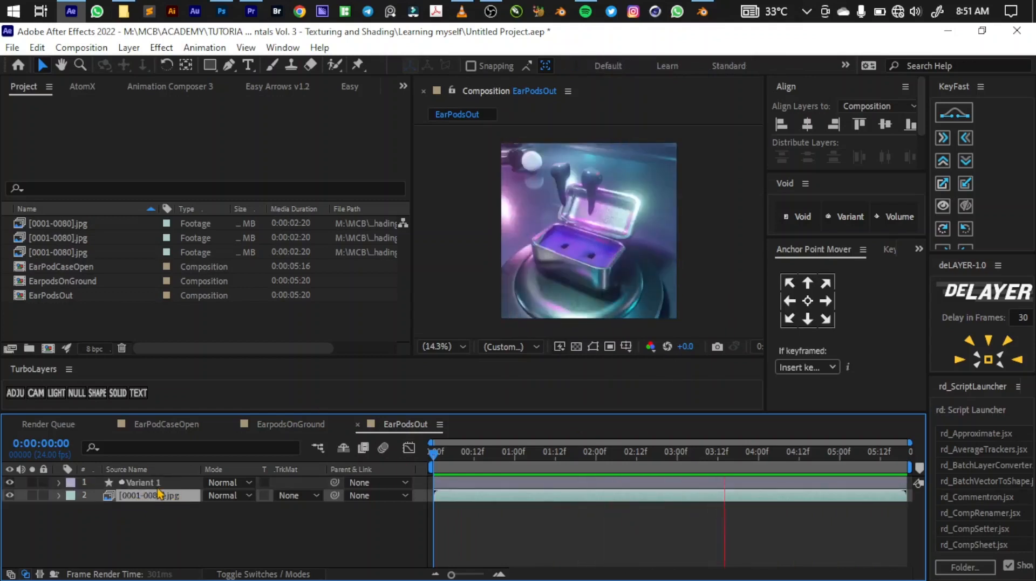
click(154, 483)
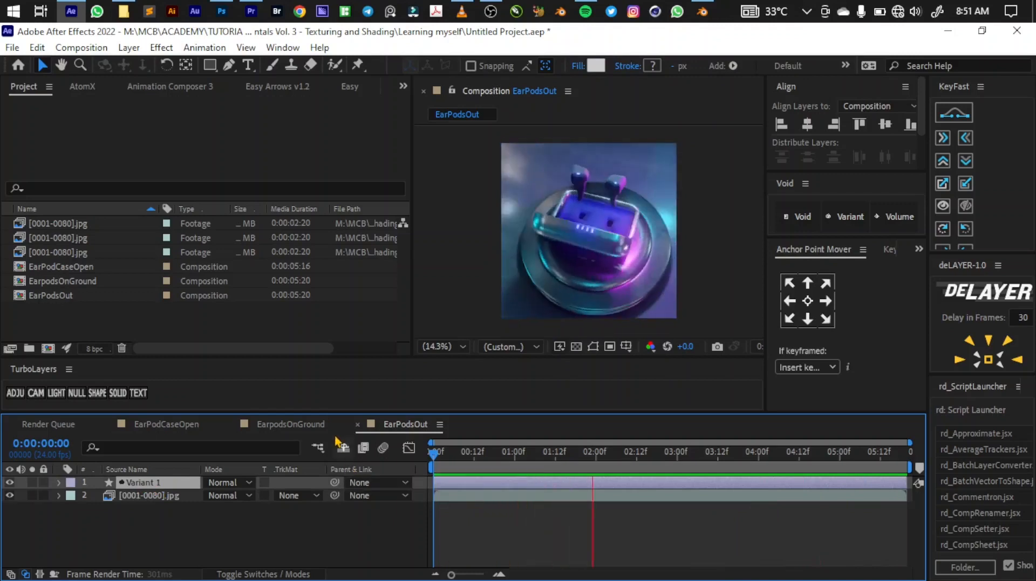
Preview the EarpodsOnGround composition, view EarPodCaseOpen, and return to the EarPodsOut composition.
click(288, 425)
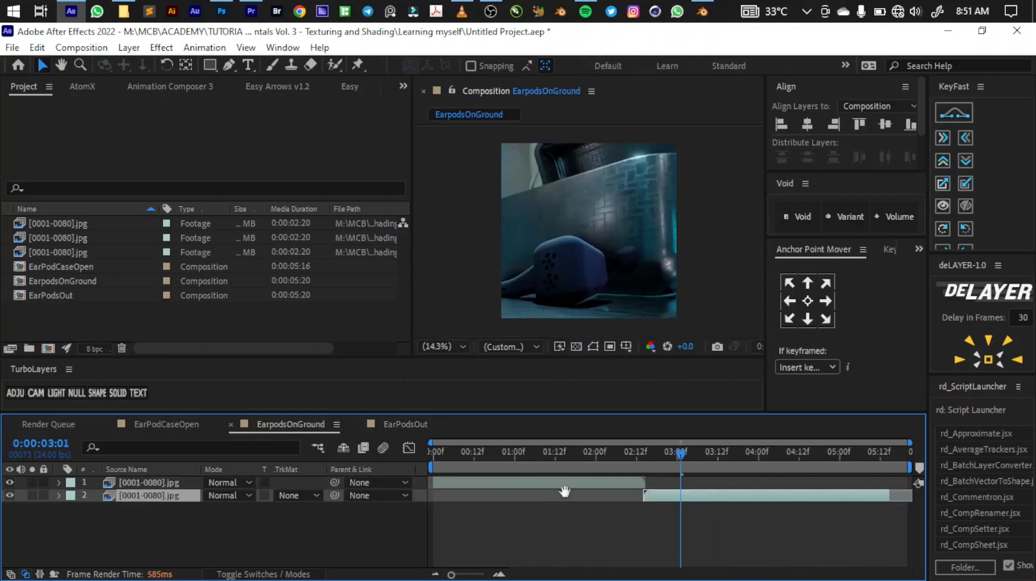
key(space)
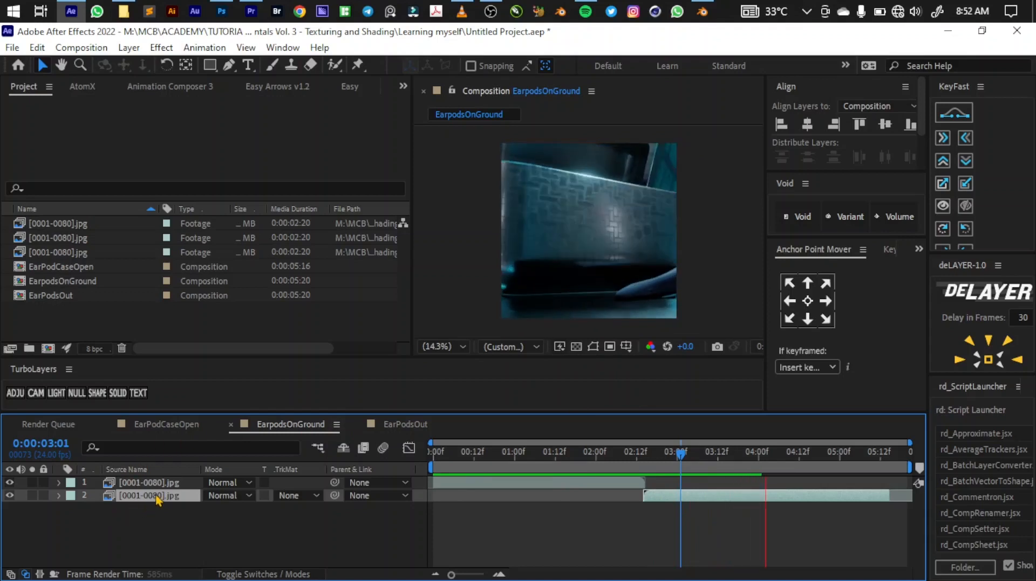
click(401, 426)
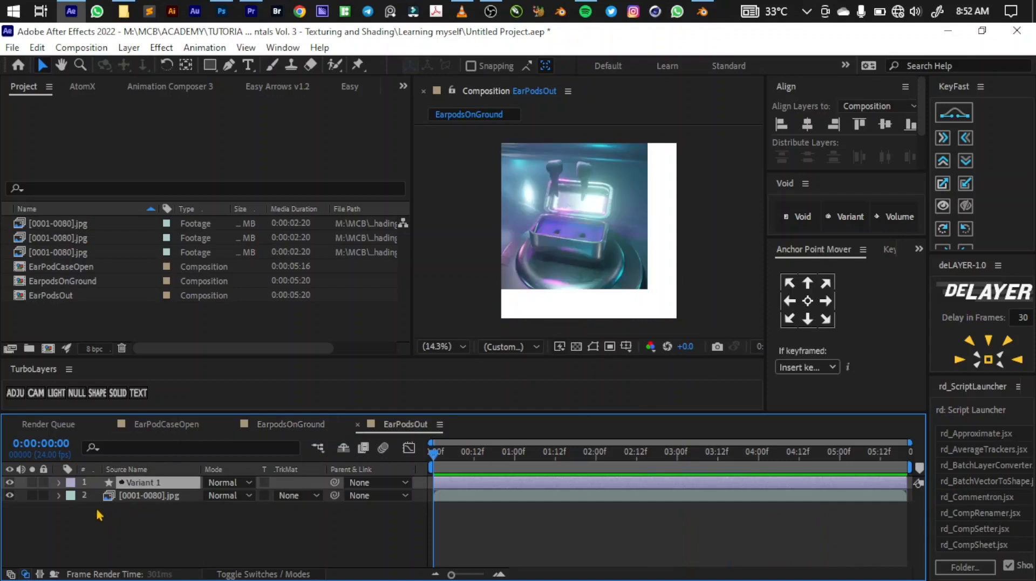
click(275, 426)
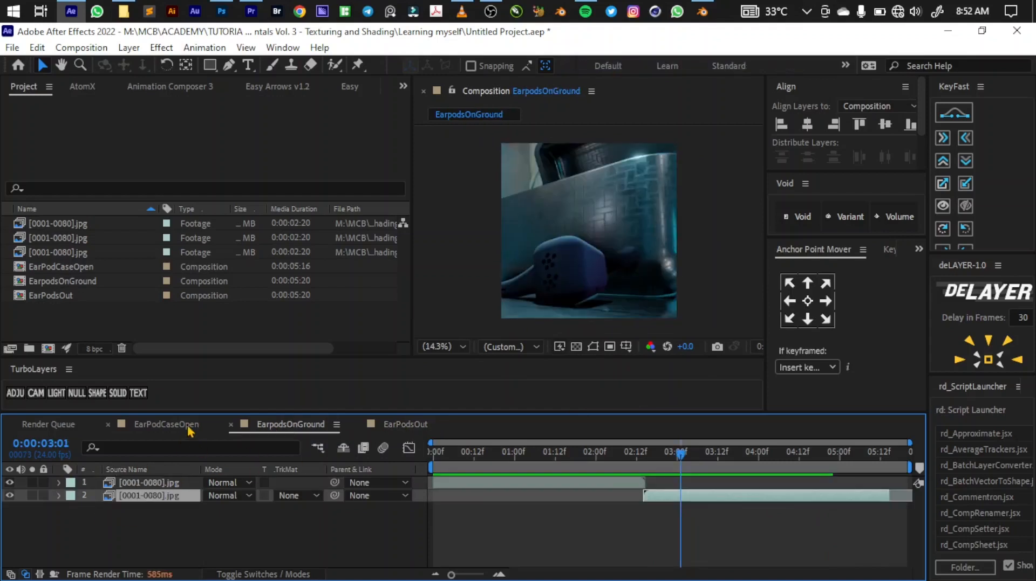
click(164, 424)
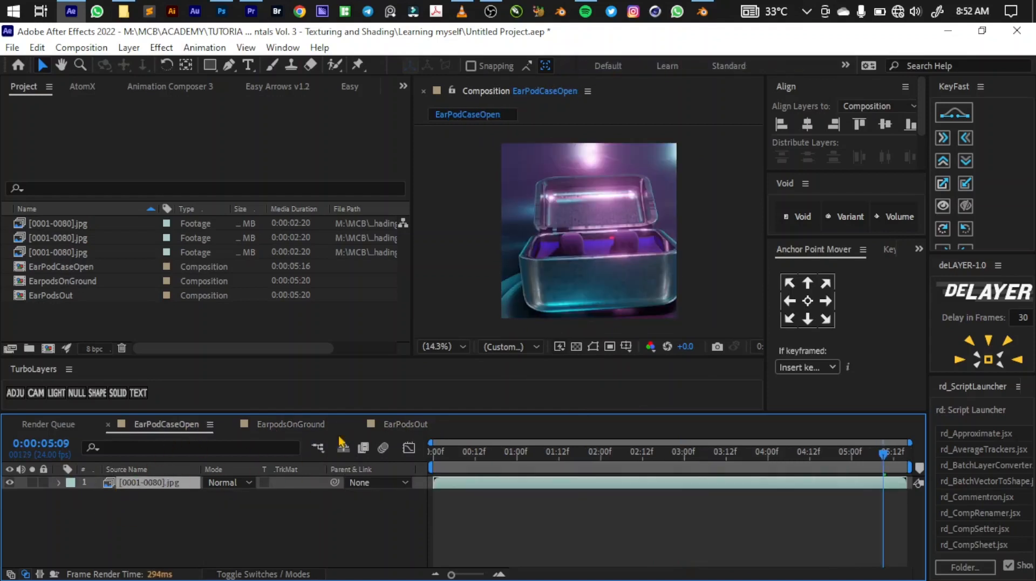
click(421, 426)
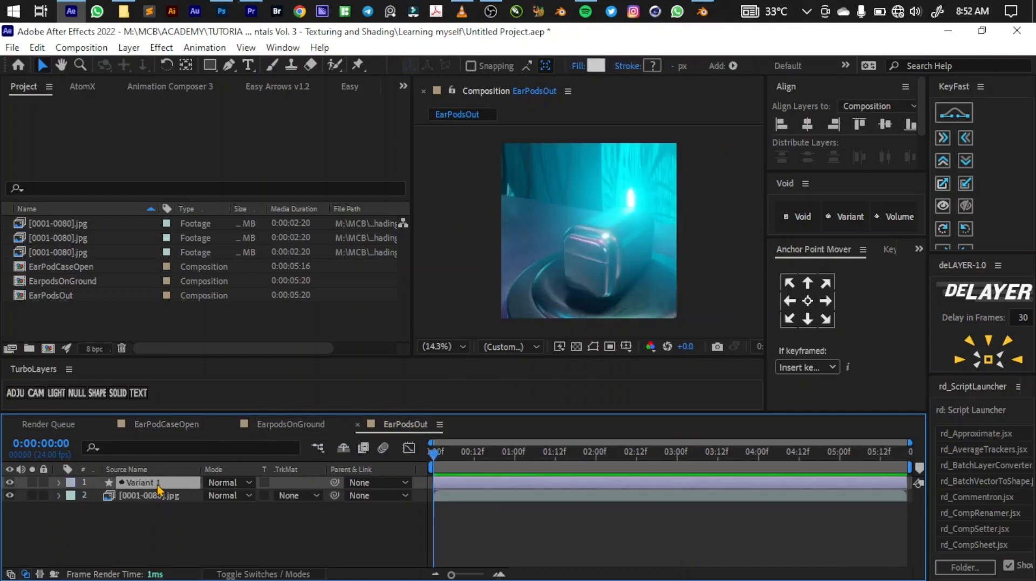
Show the effect controls for the Variant 1 layer and apply the Curves effect to it.
click(401, 87)
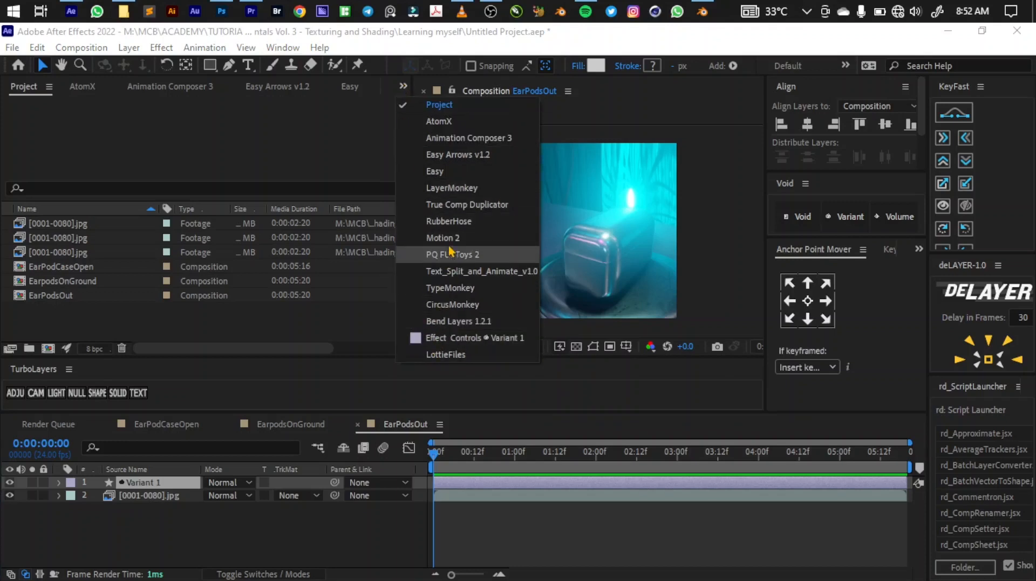
click(439, 339)
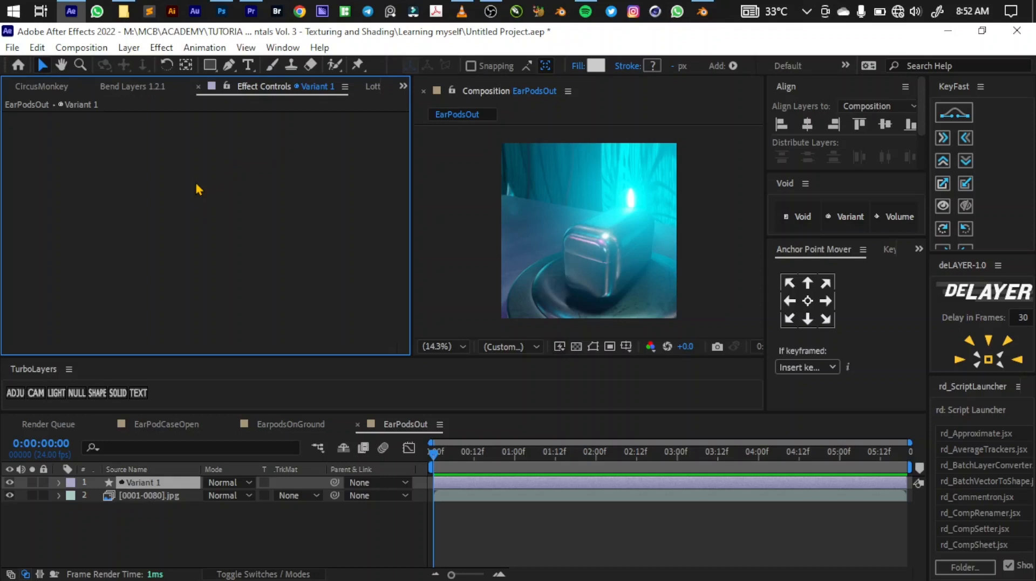
key(ctrl+space)
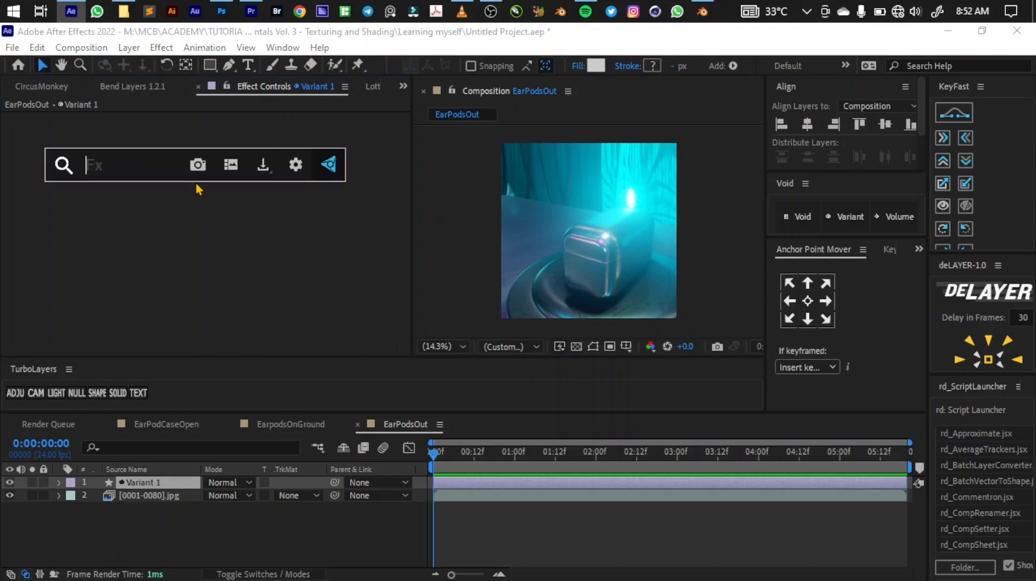
text(curv)
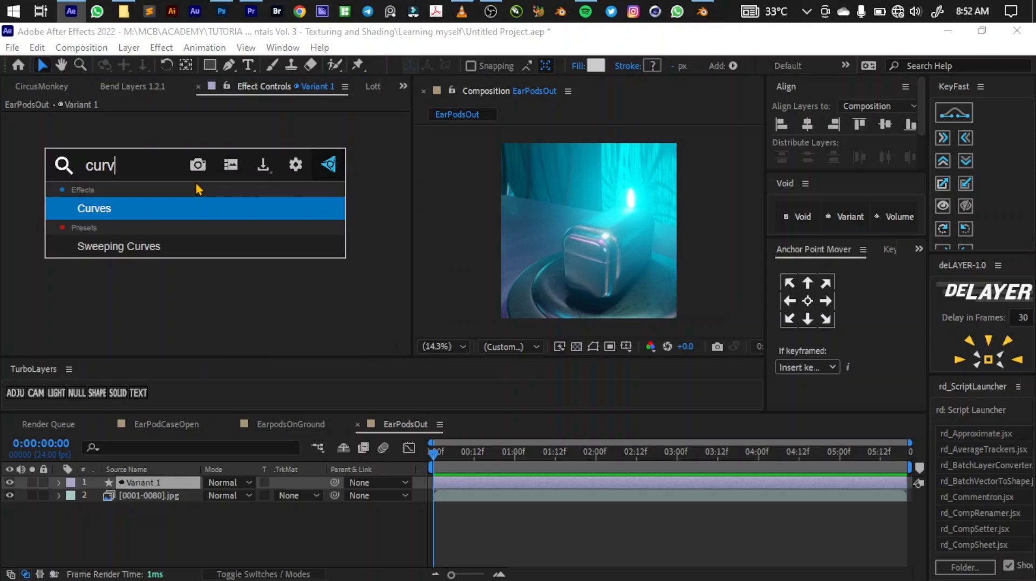
key(Return)
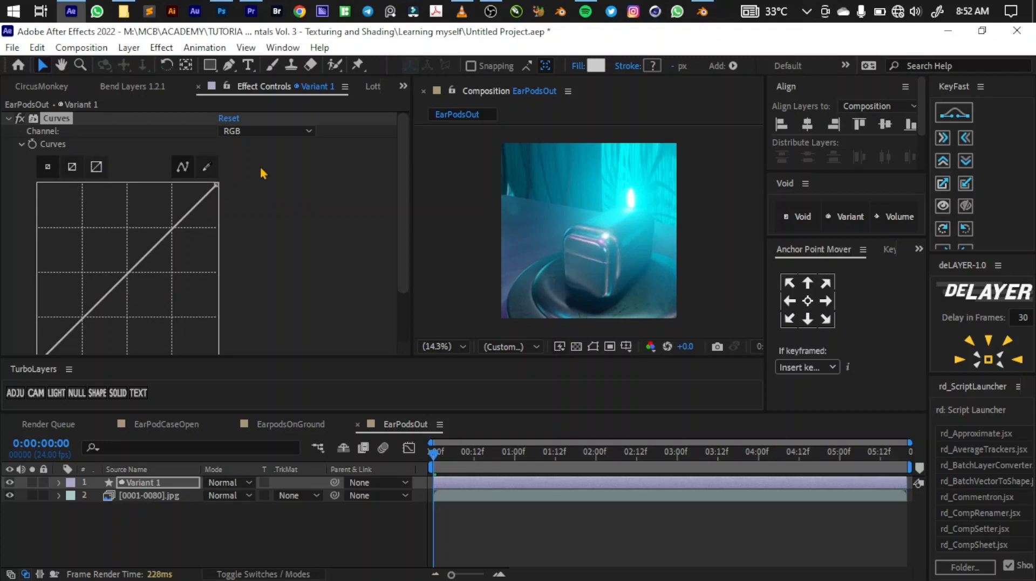
Look through the Red, Green and Blue channels of the Curves effect and review the list of available channels.
click(235, 135)
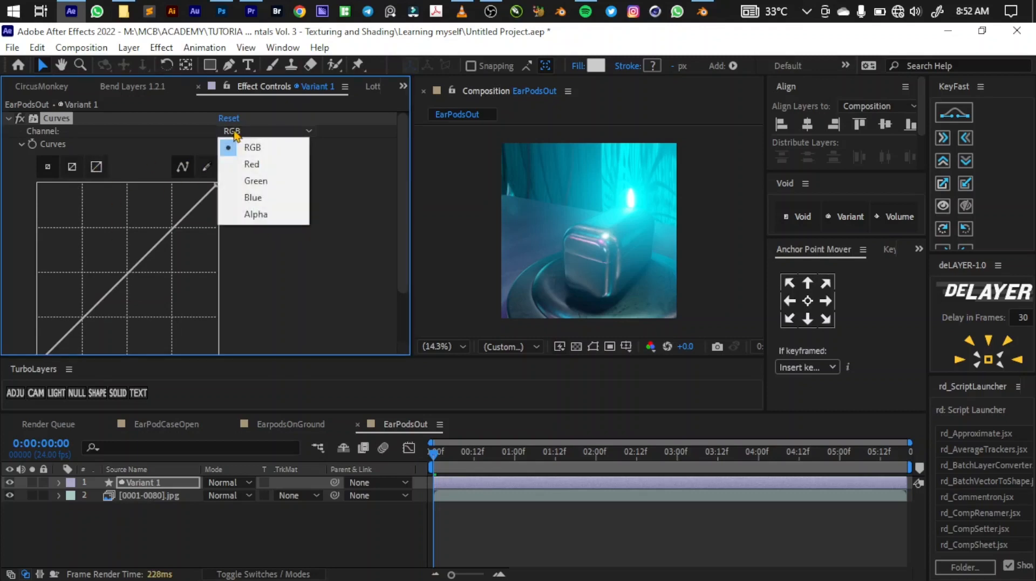
click(253, 168)
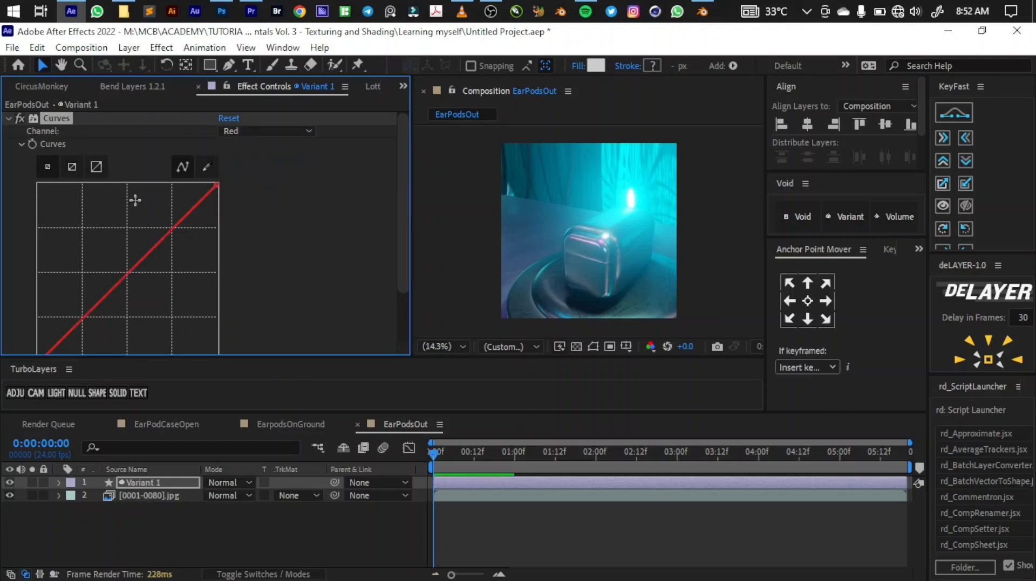
click(259, 131)
click(256, 182)
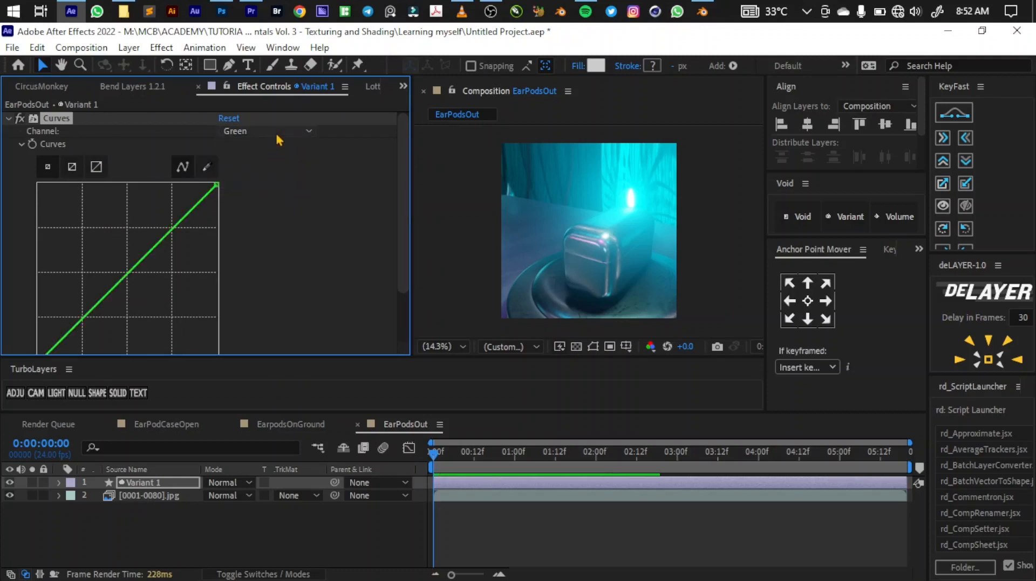
click(276, 133)
click(253, 198)
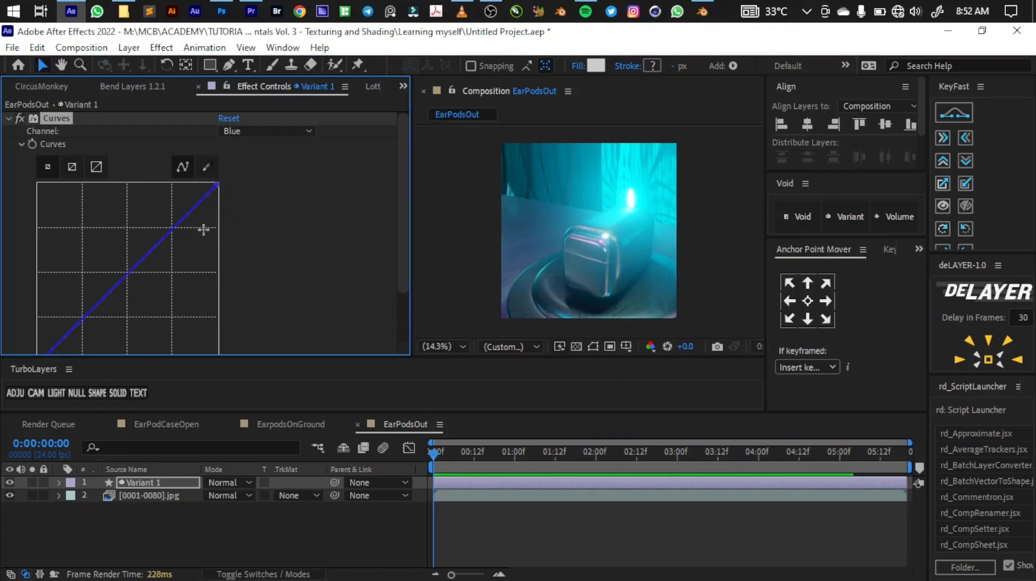
drag(406, 216, 404, 184)
click(297, 132)
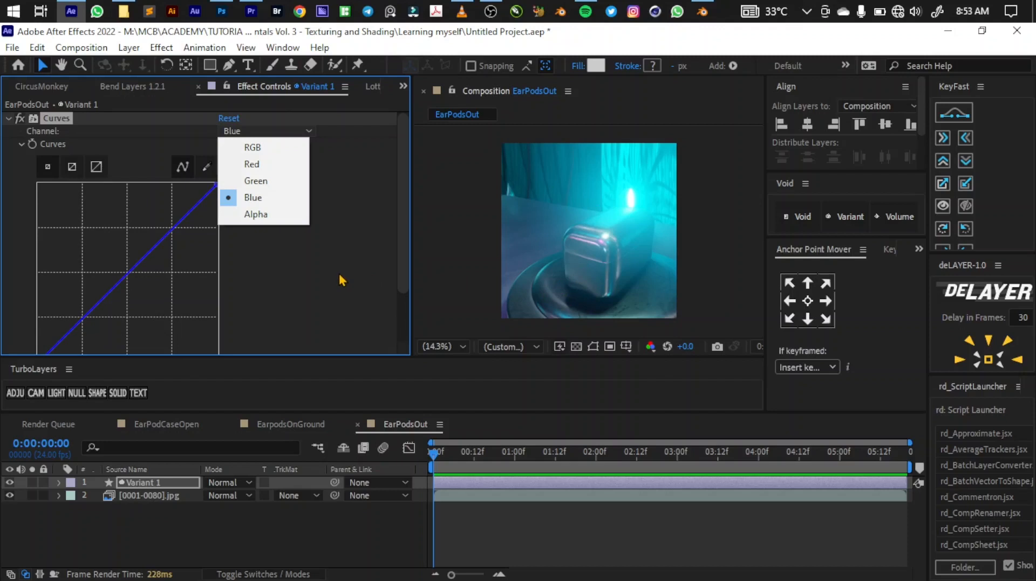
click(337, 249)
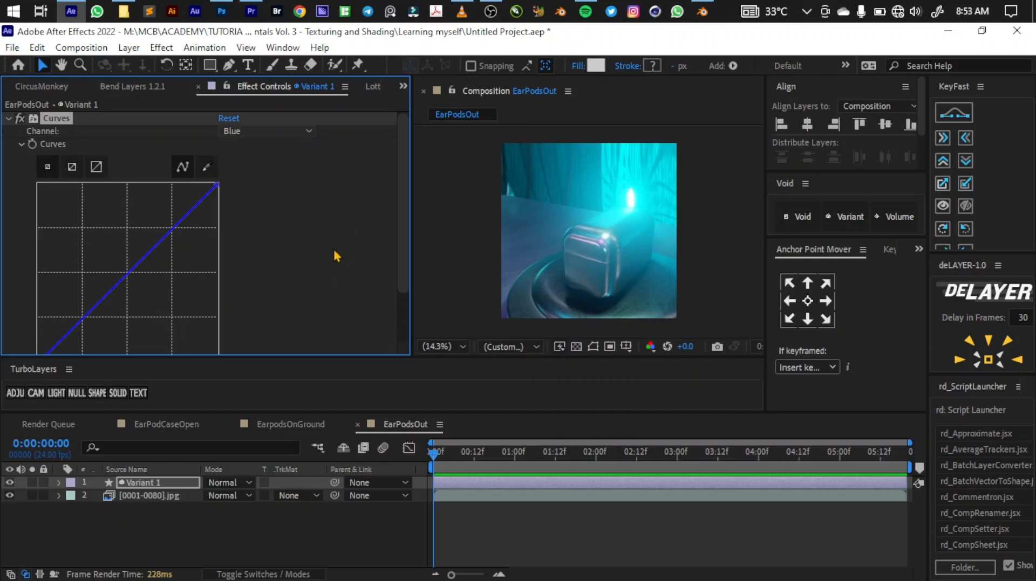
click(270, 133)
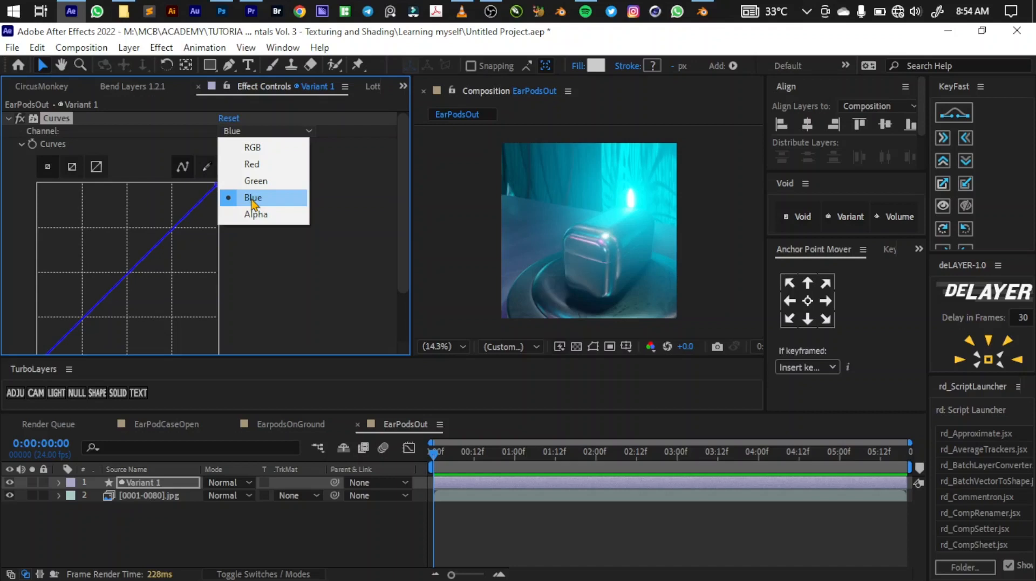
click(254, 248)
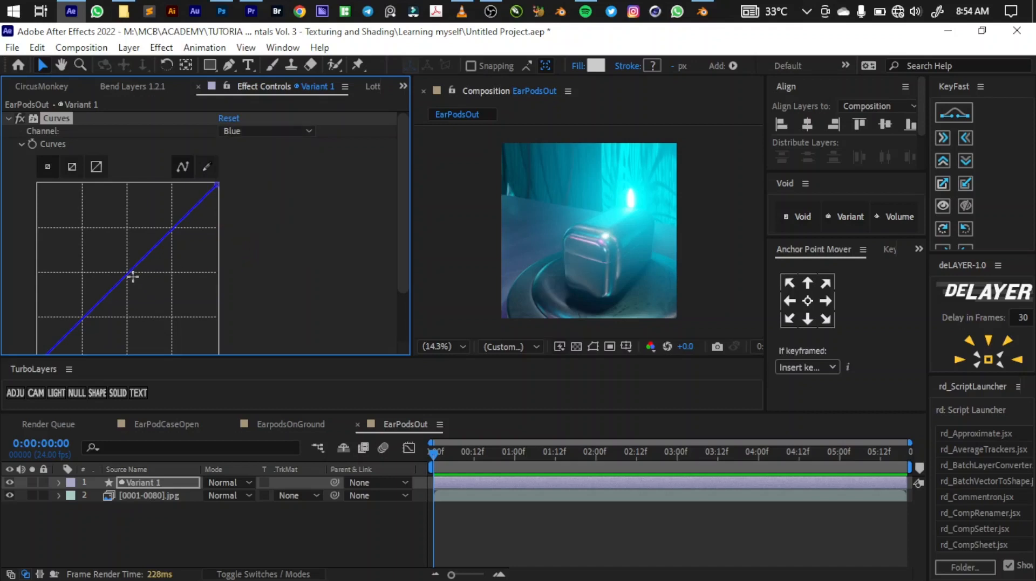
Test lowering the Blue curve's midtones, raise them above the diagonal instead, and lower the Green curve's midtones.
drag(133, 276, 139, 297)
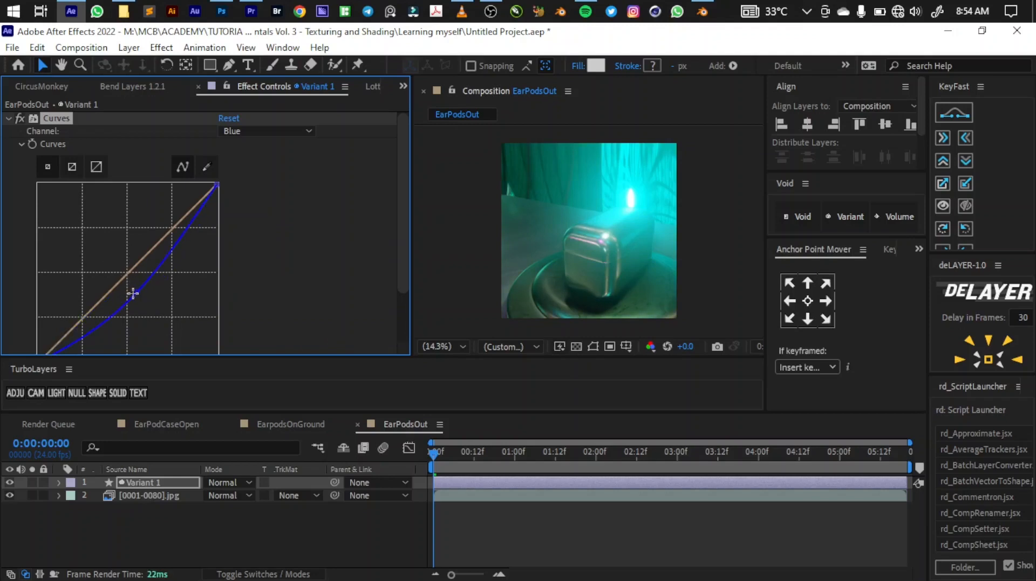
drag(137, 294, 113, 266)
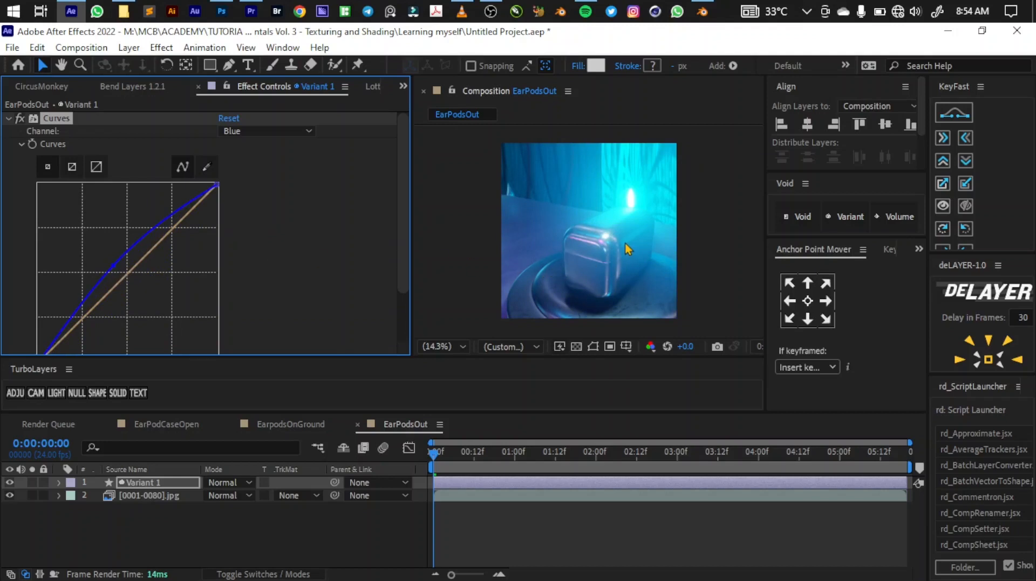
click(255, 130)
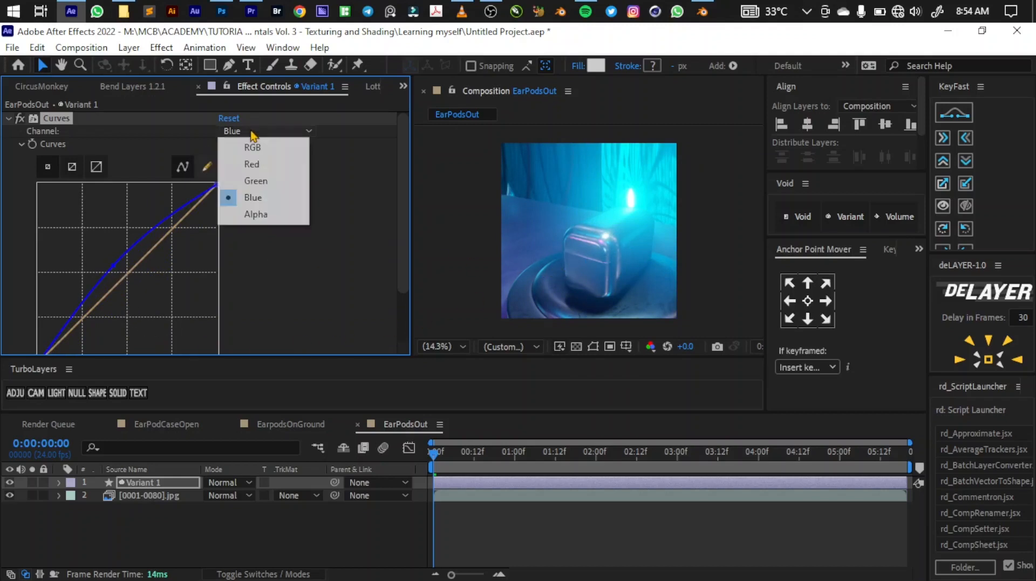
click(270, 179)
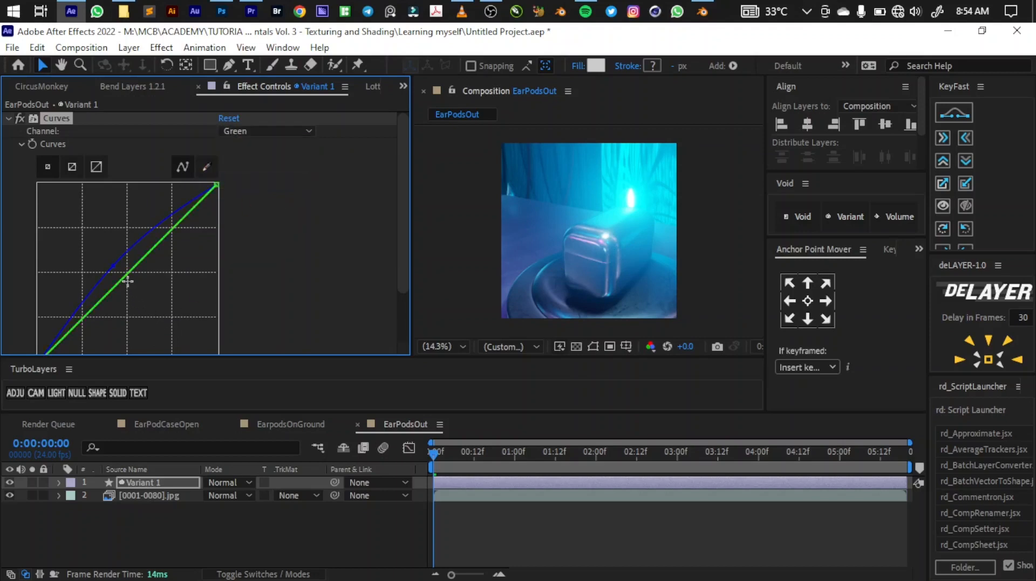
drag(126, 278, 138, 292)
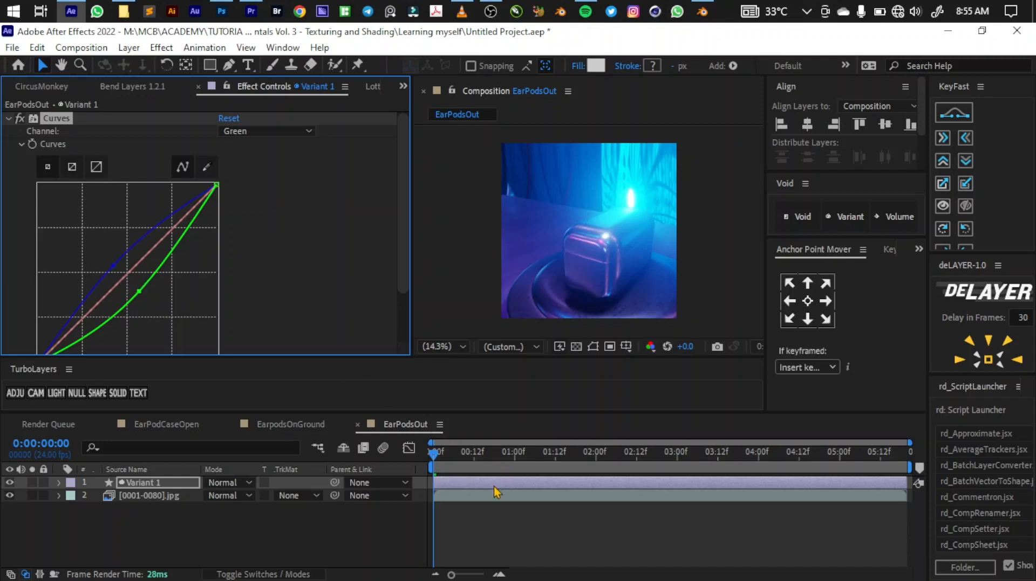
Preview the EarPodsOut composition and slightly lower the midtones of the Red curve.
key(space)
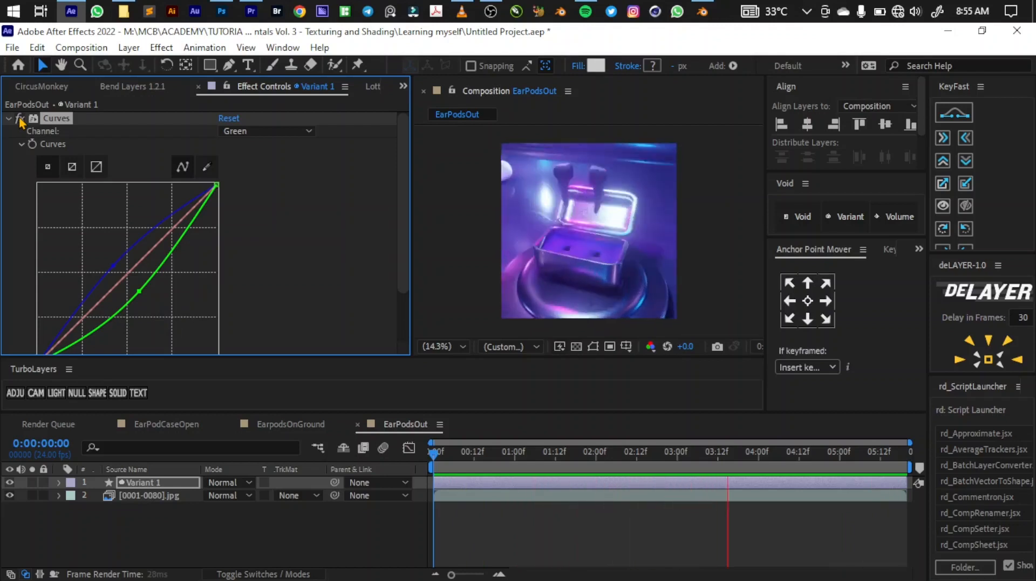
click(262, 132)
click(251, 166)
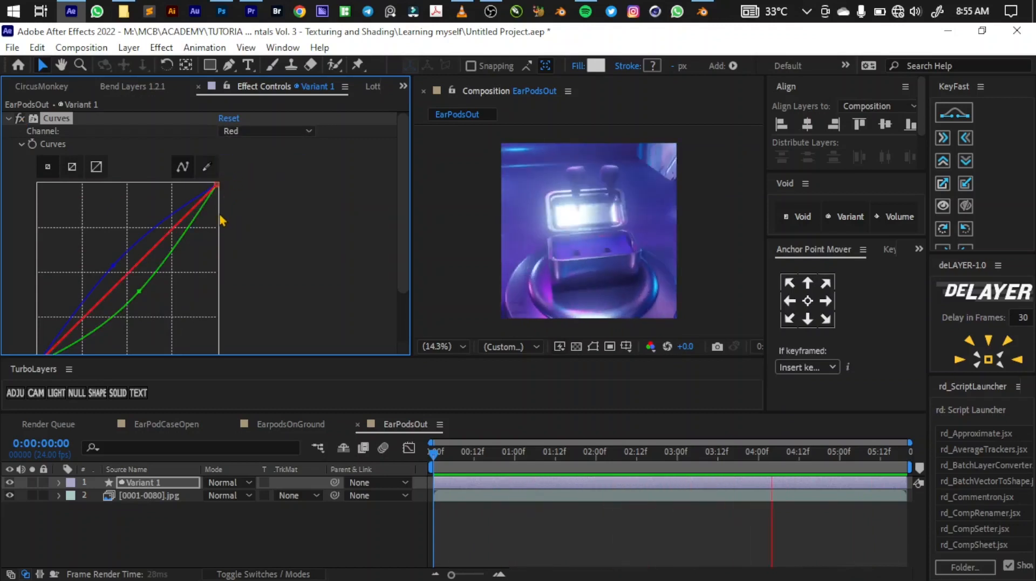
click(135, 267)
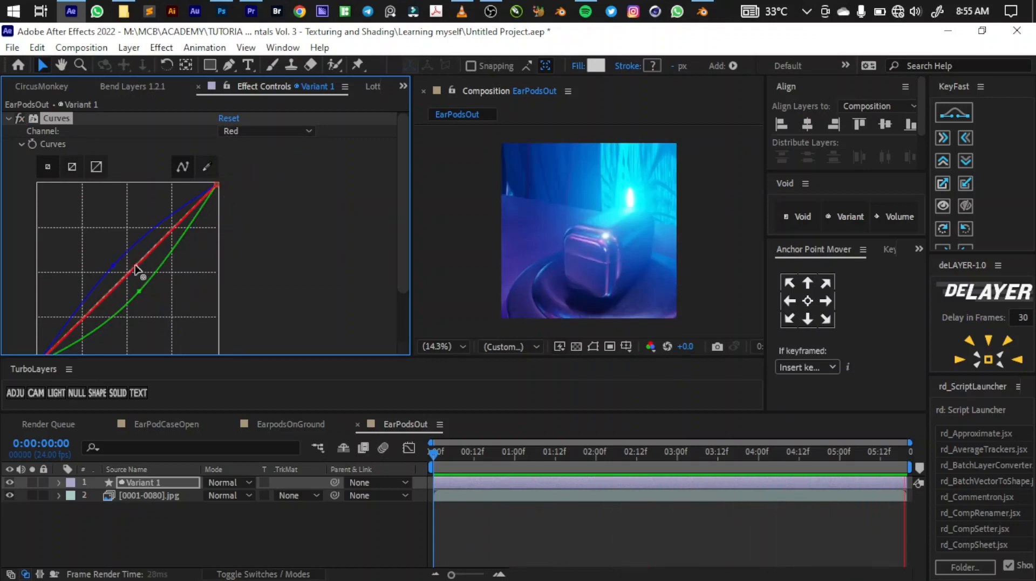
drag(141, 272, 143, 275)
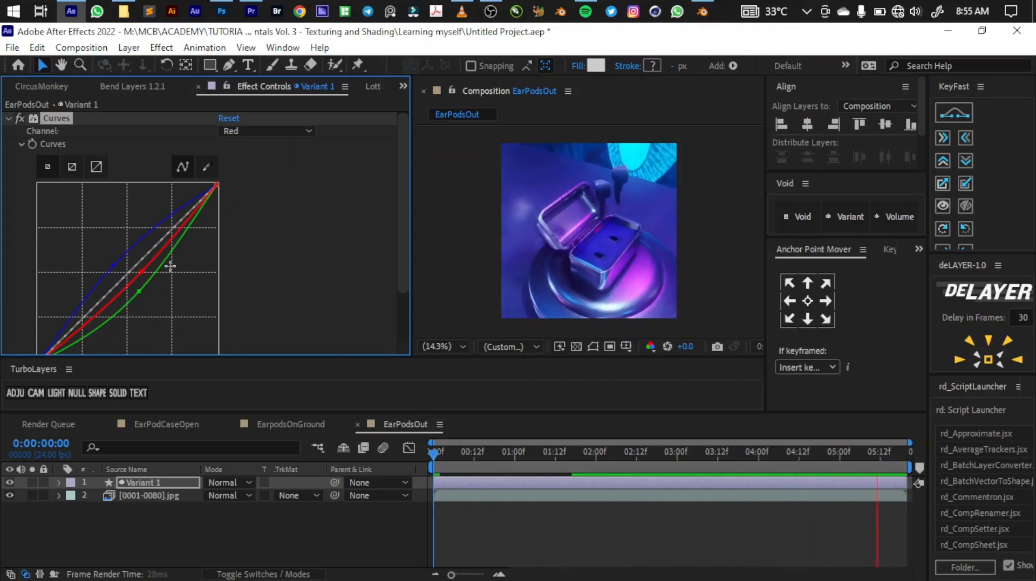
Compare the playing footage with the Curves effect disabled and enabled again, and collapse the curve graph.
click(20, 118)
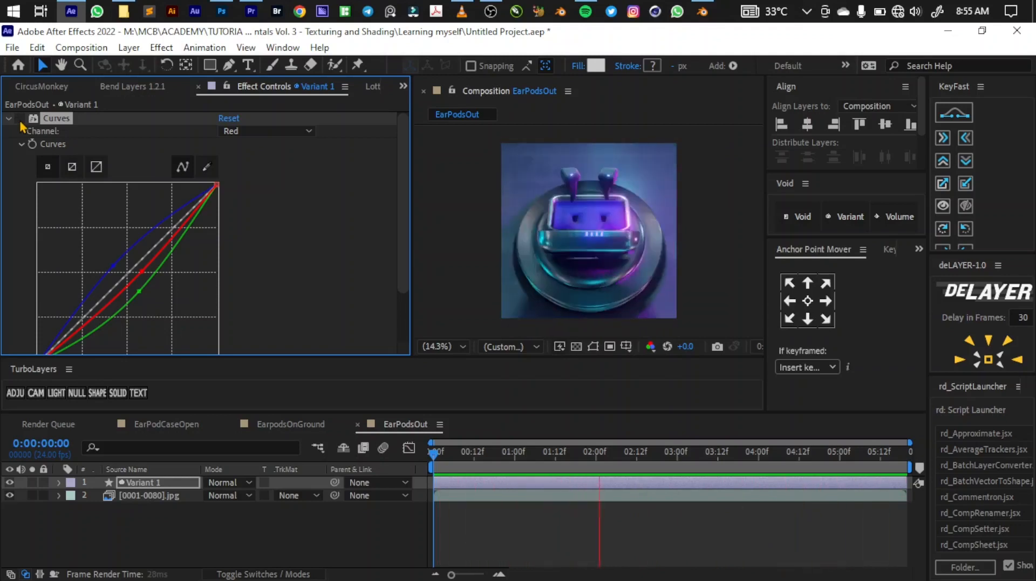
click(20, 120)
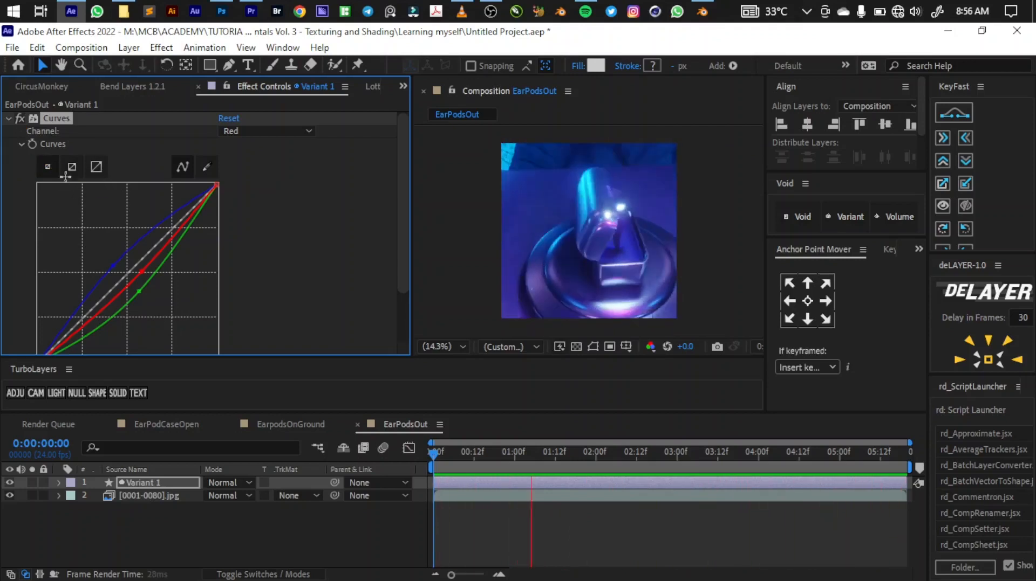
click(21, 144)
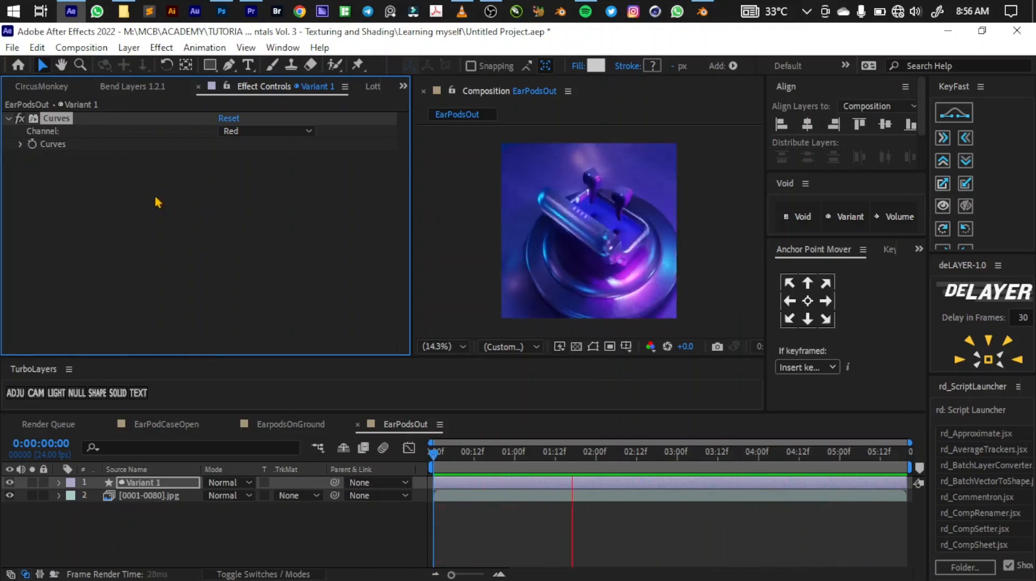
Shape the RGB channel of the Curves effect into a slight S-curve with lowered shadows and raised highlights.
click(264, 131)
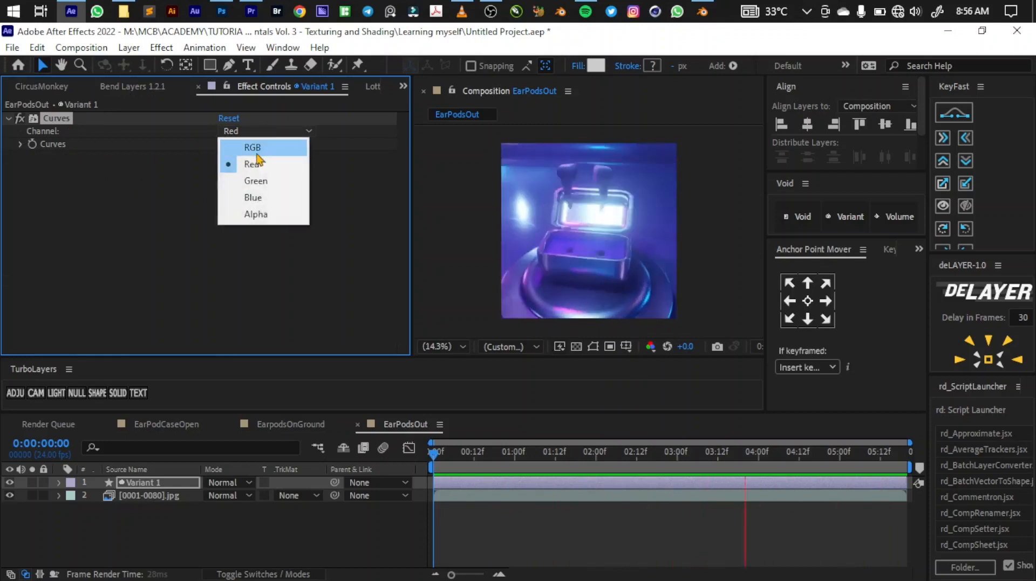
click(252, 144)
click(21, 144)
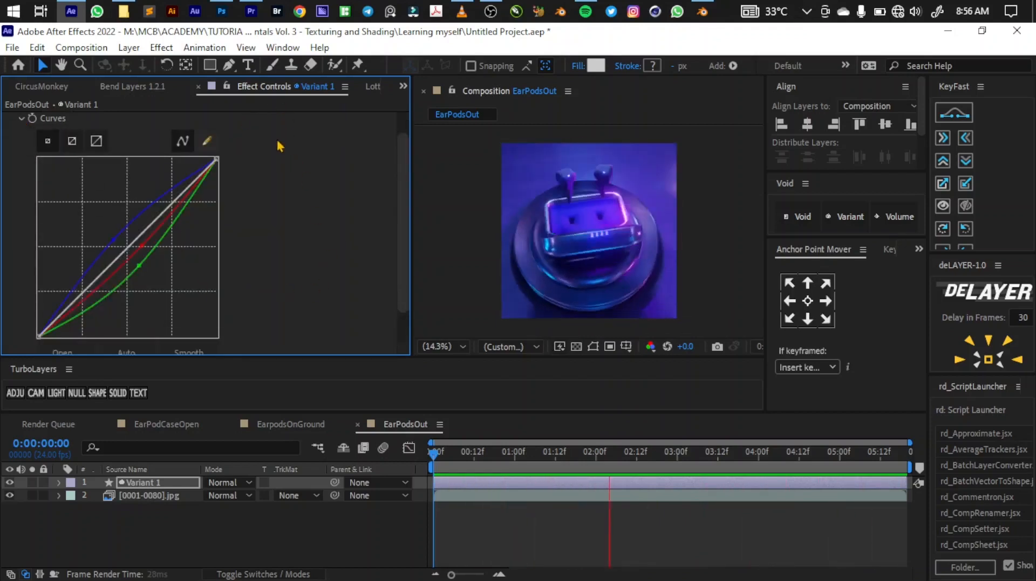
scroll(276, 156, up, 1)
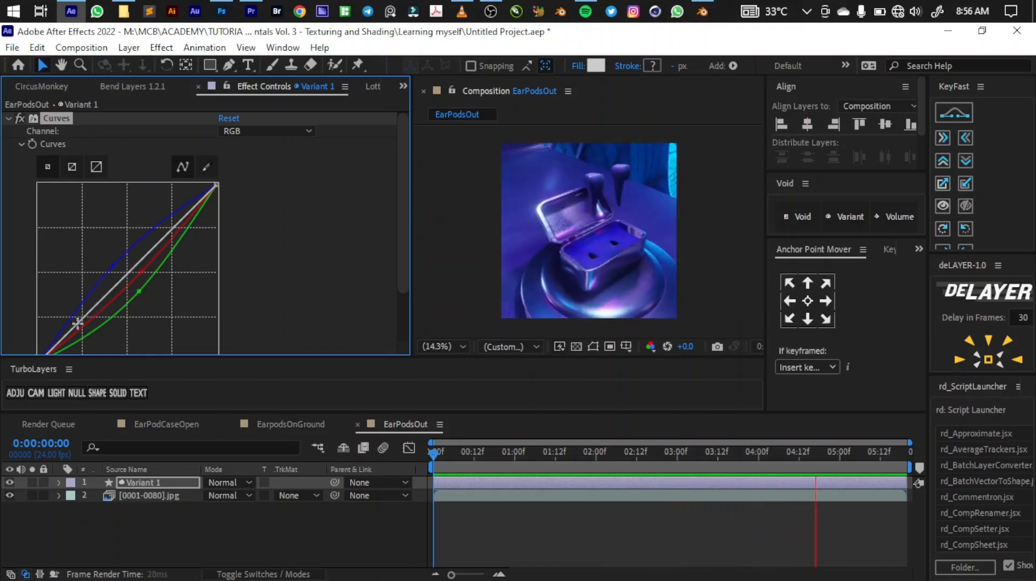
drag(78, 325, 77, 329)
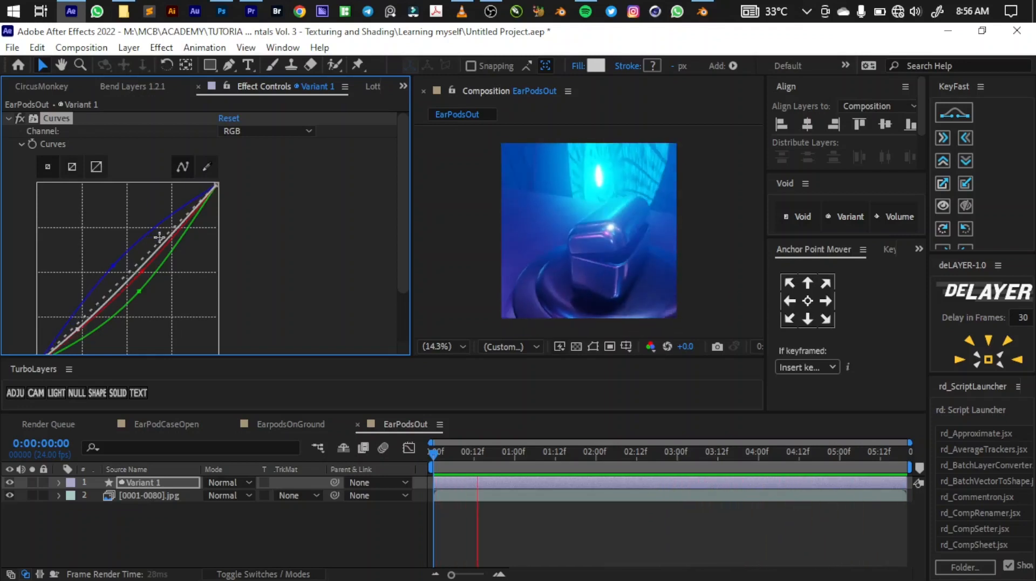
drag(171, 236, 160, 225)
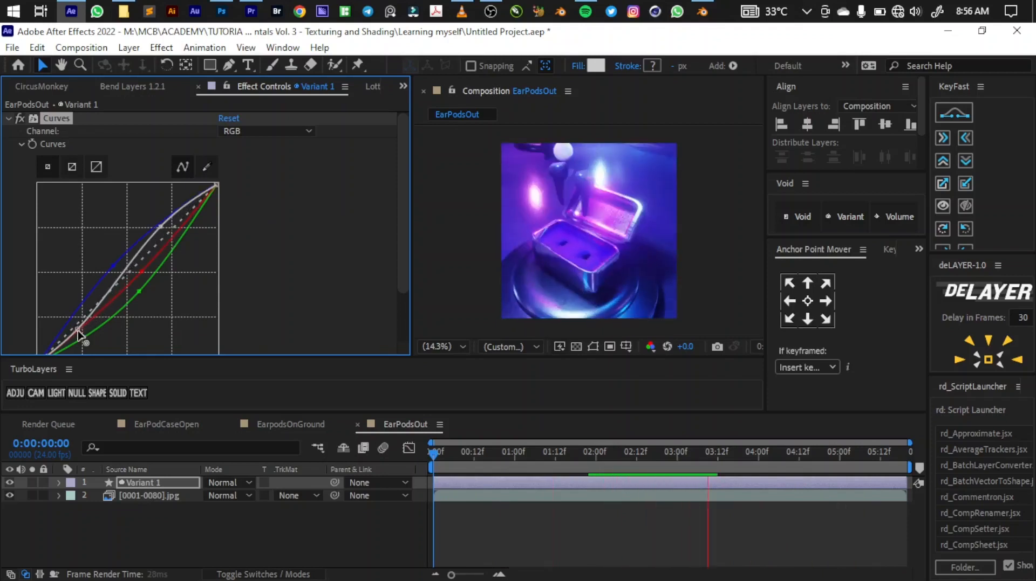
drag(77, 330, 77, 338)
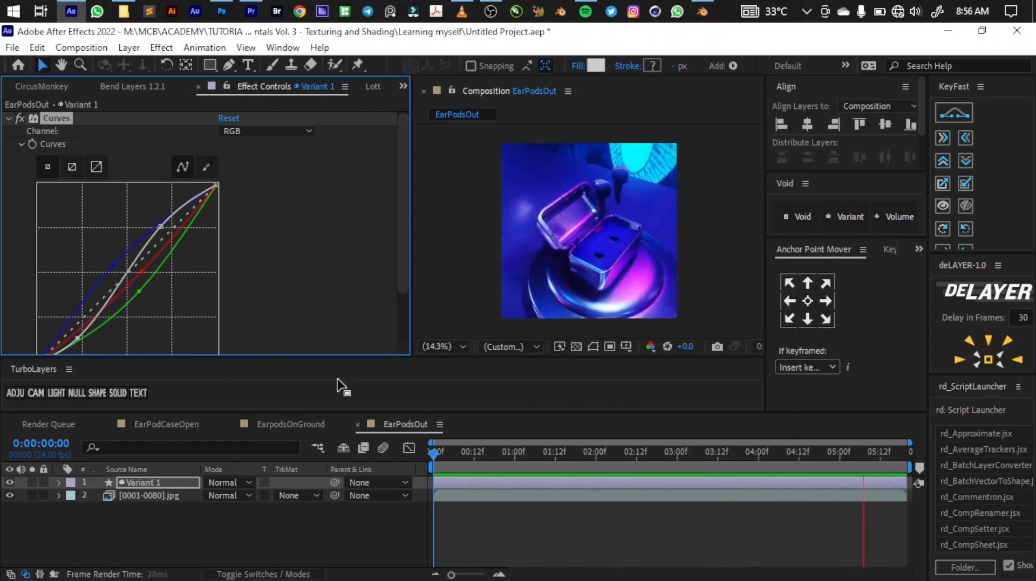
Try the Variant 1 adjustment layer's opacity at 0% and 50%, set it to 75%, and collapse the Curves graph.
click(183, 483)
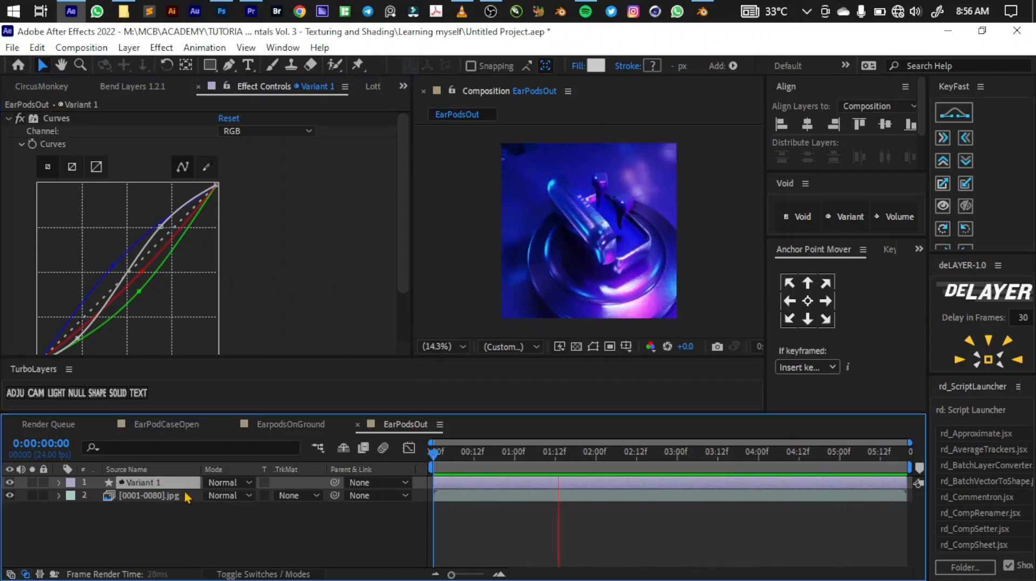
key(t)
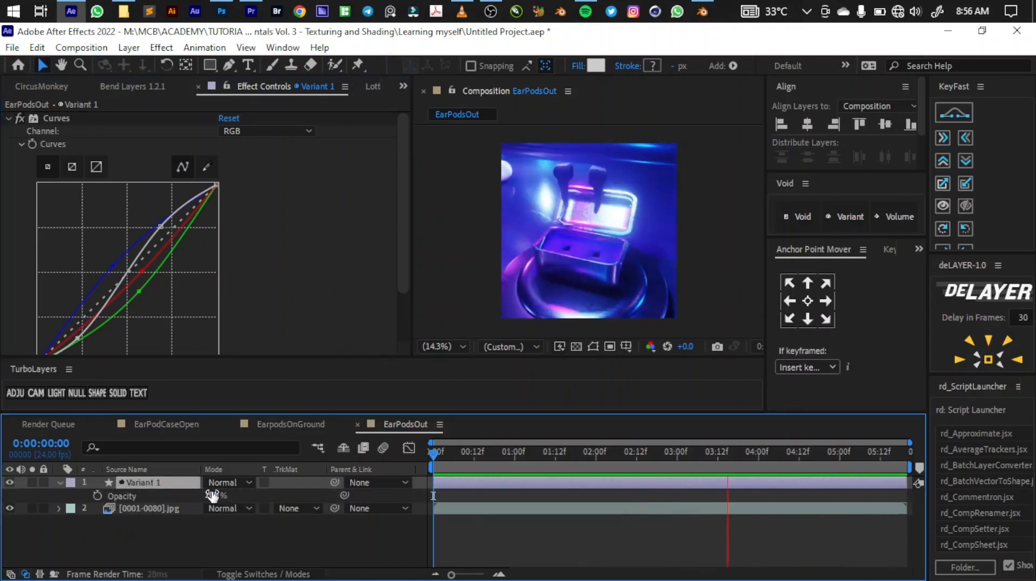
drag(212, 495, 132, 497)
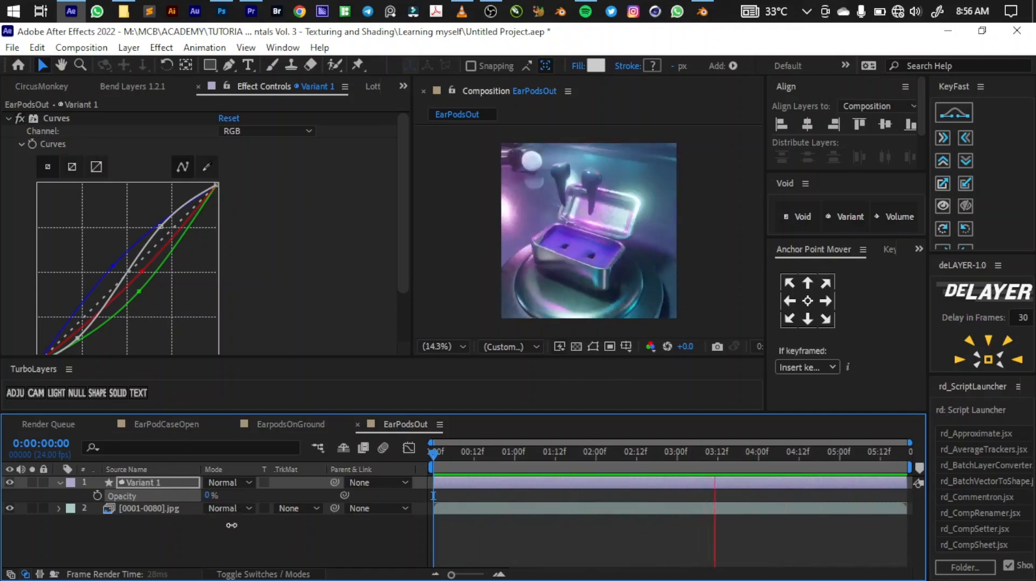
click(210, 497)
text(50)
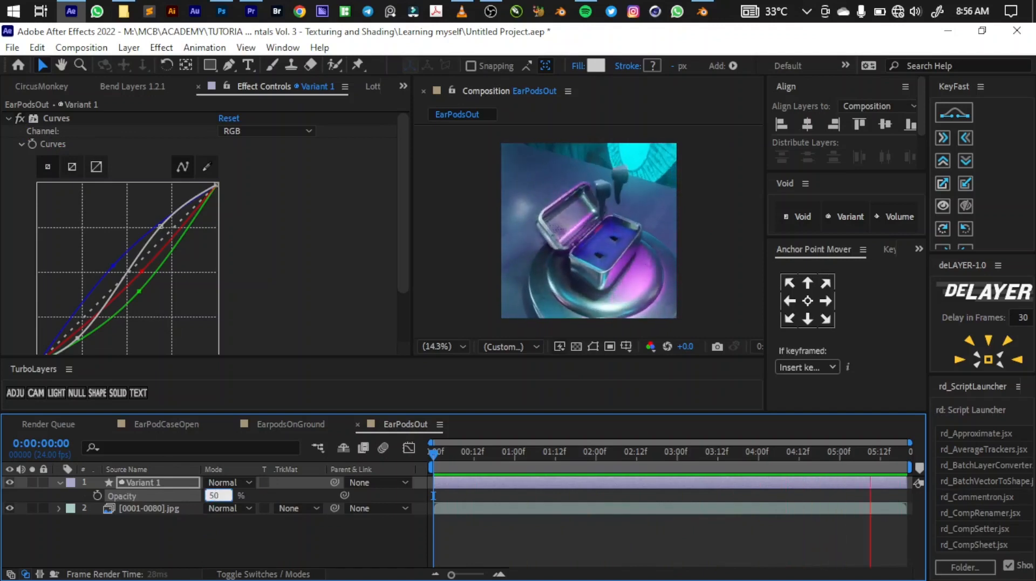
key(Return)
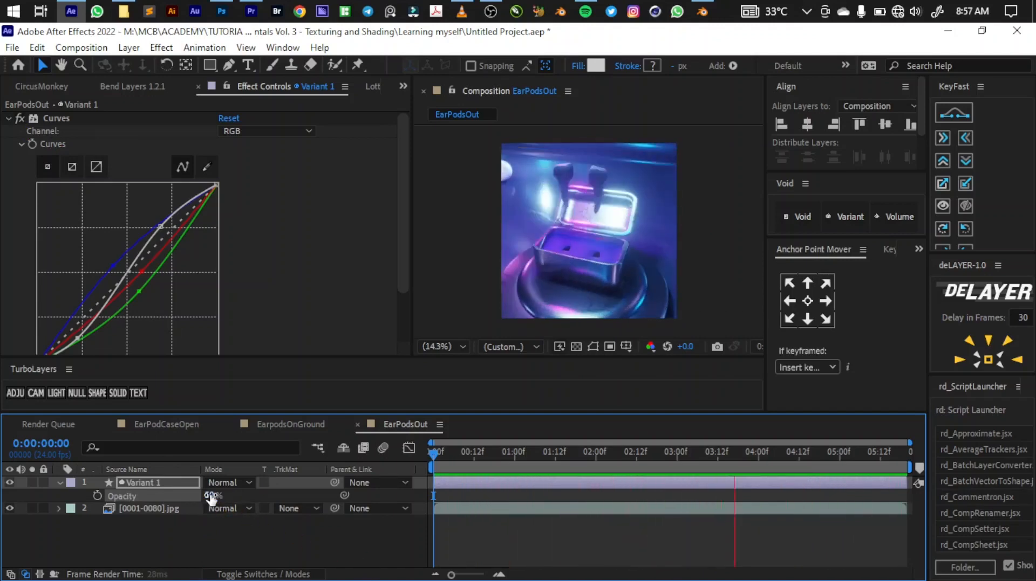
click(210, 495)
text(75)
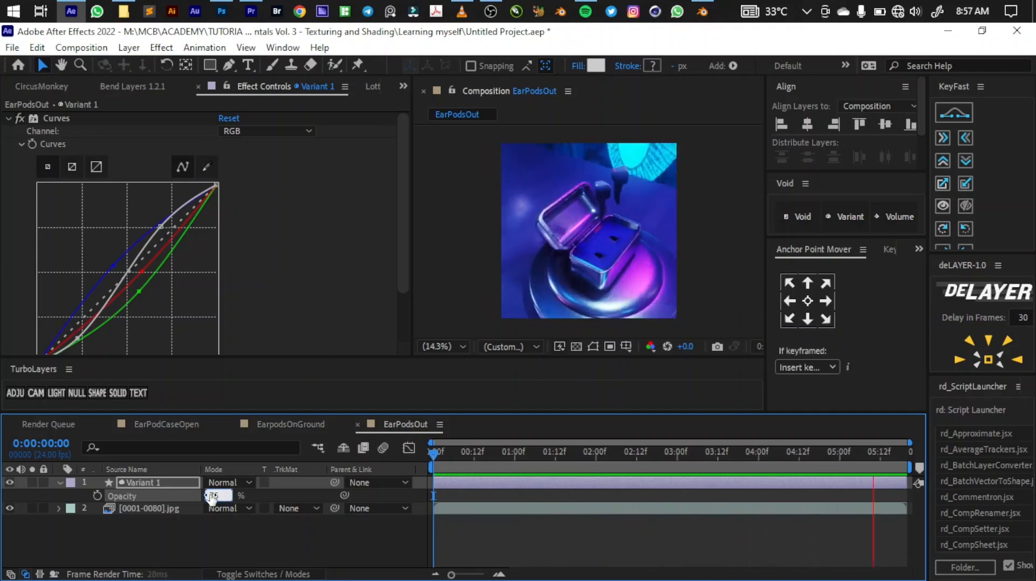
key(Return)
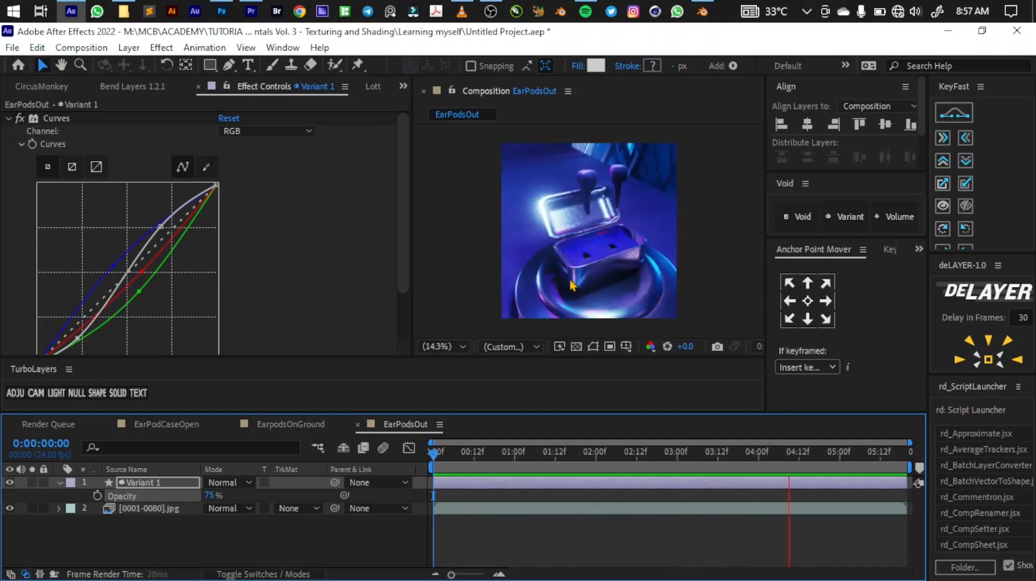
click(22, 144)
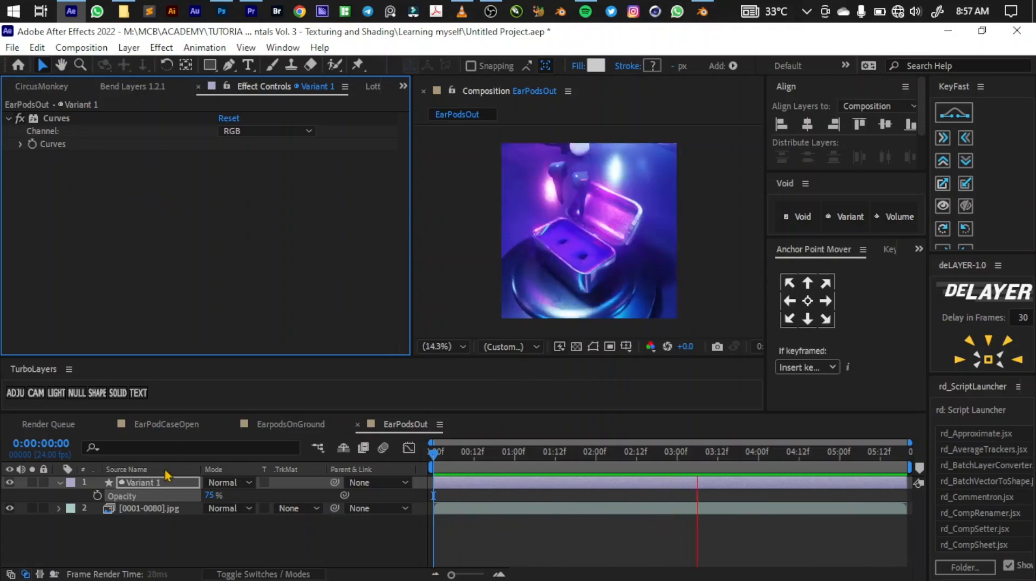
click(164, 483)
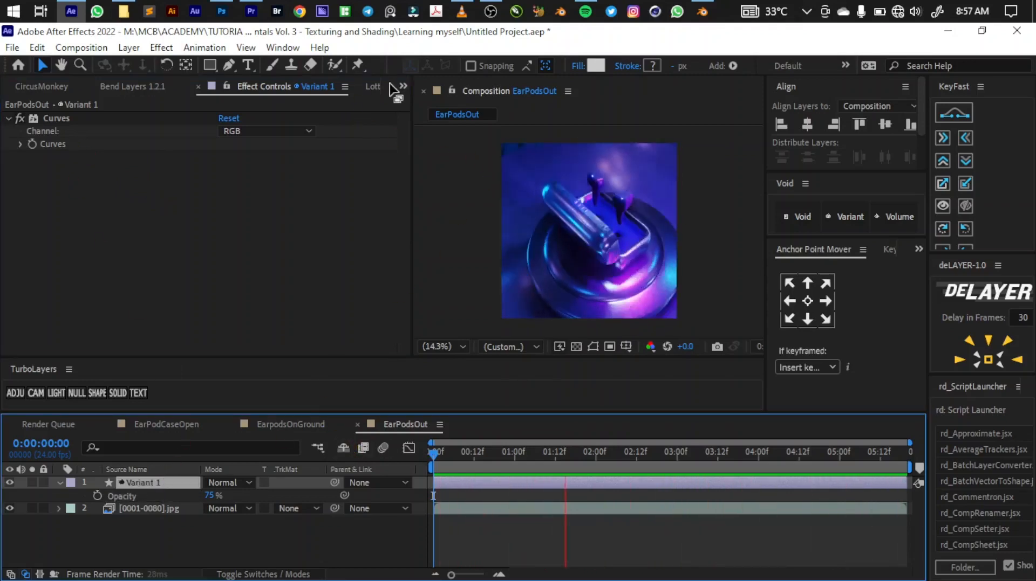
Switch to Blender and look through Camera.003, Camera and Camera.001 to review the animated shots.
click(701, 11)
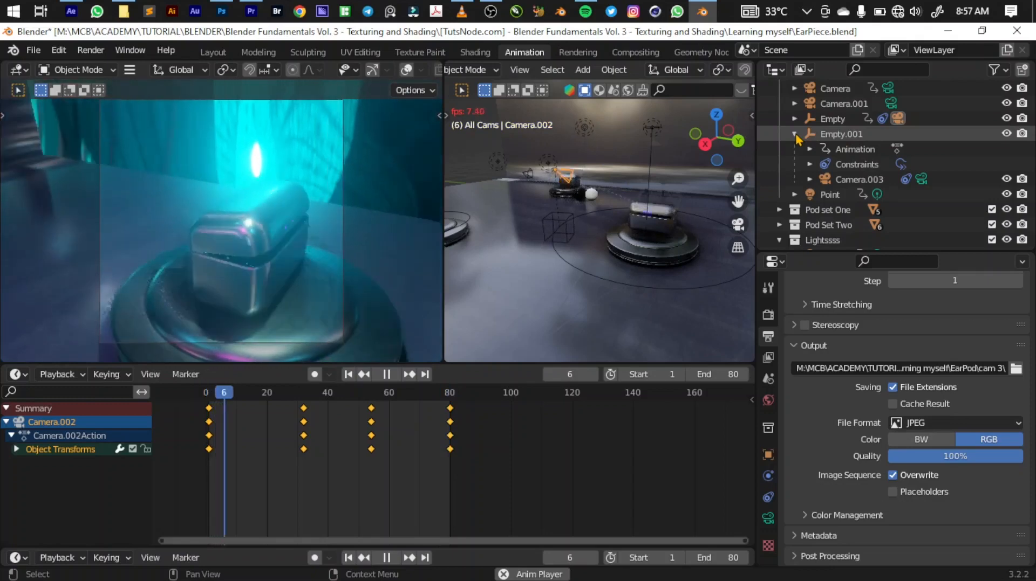
click(810, 181)
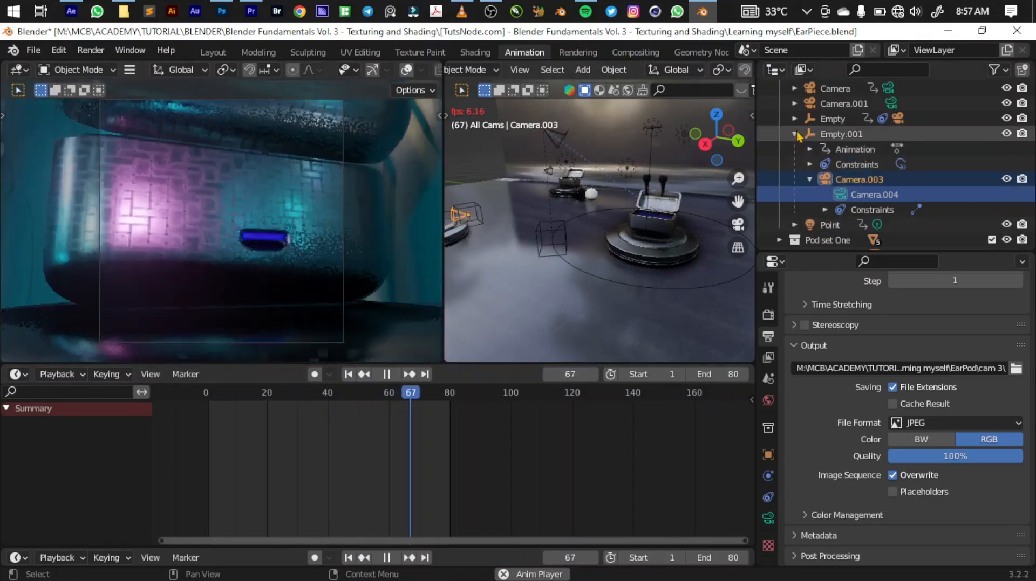
click(794, 88)
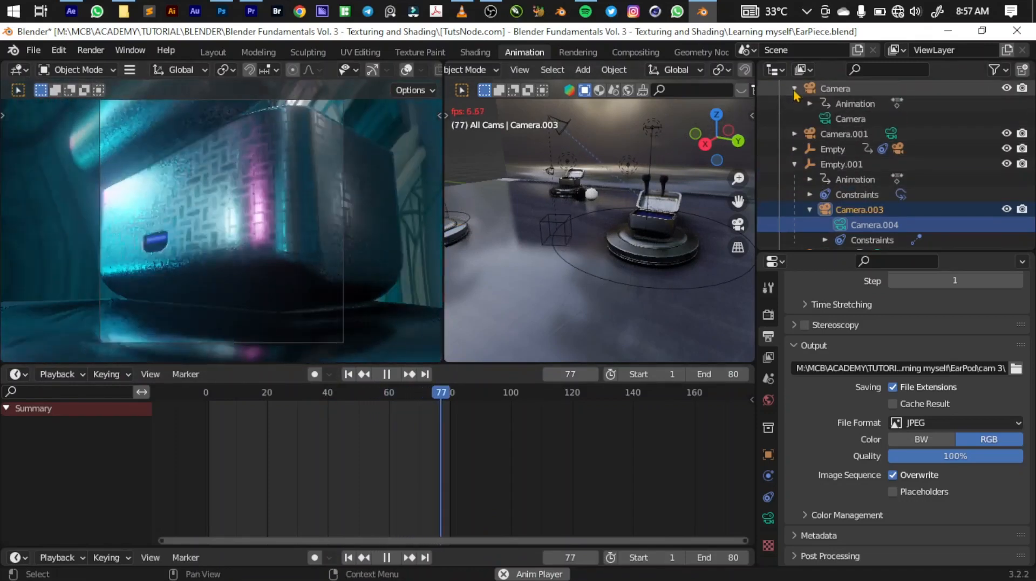
click(835, 124)
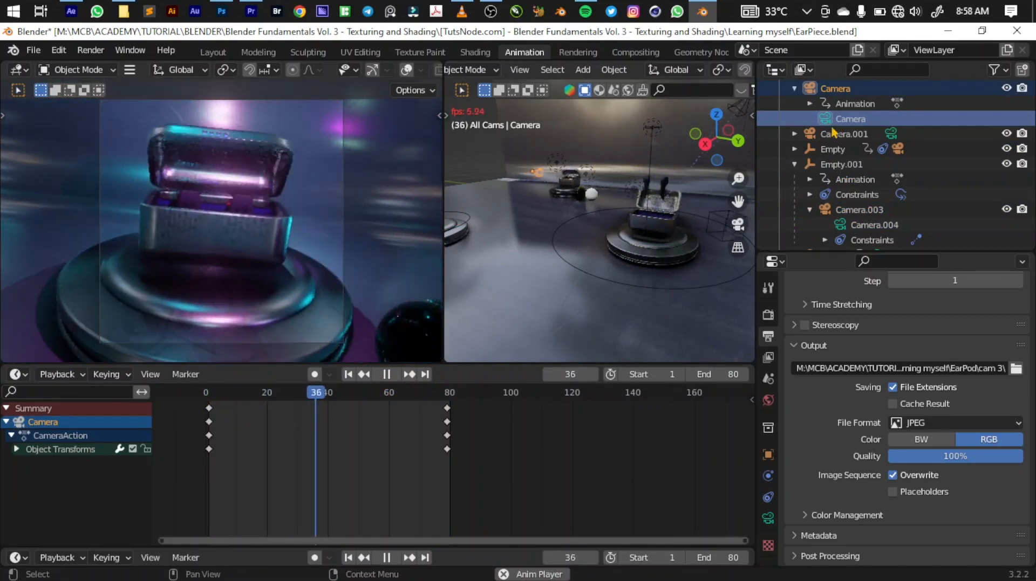
click(794, 135)
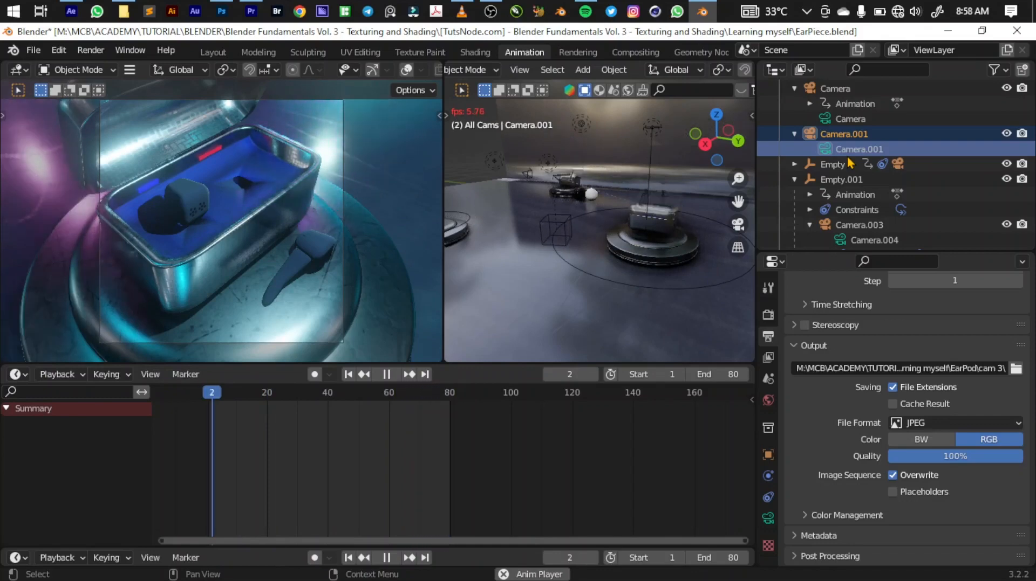
Return to After Effects and rename the Variant 1 adjustment layer to Color Correction.
key(alt+Tab)
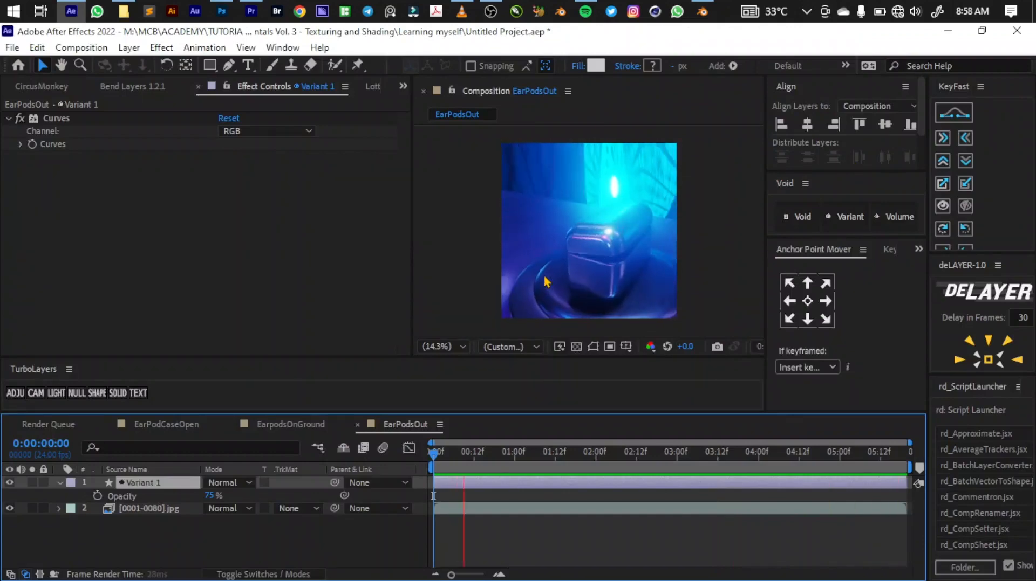
right_click(149, 485)
click(143, 529)
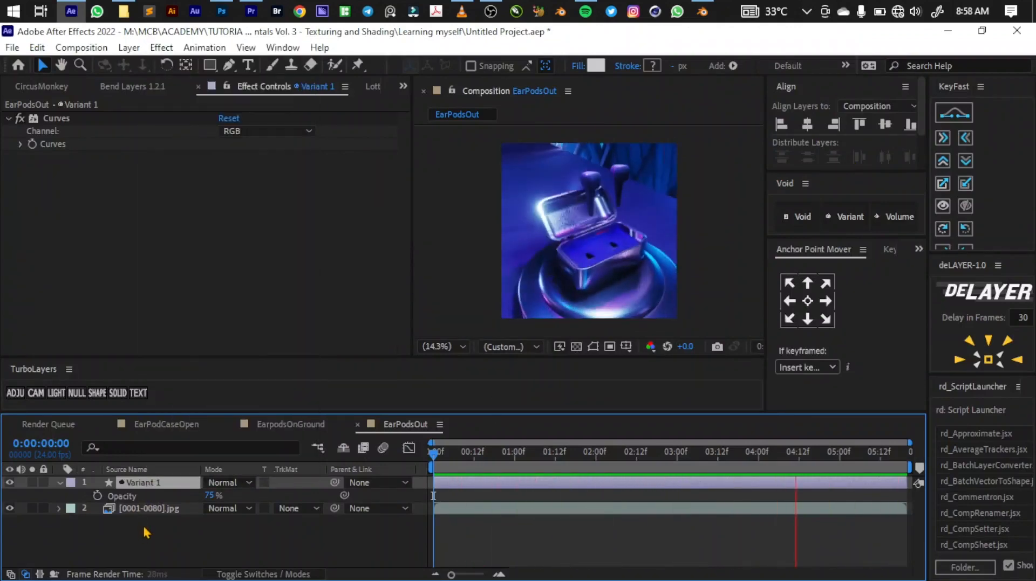
click(161, 483)
right_click(162, 484)
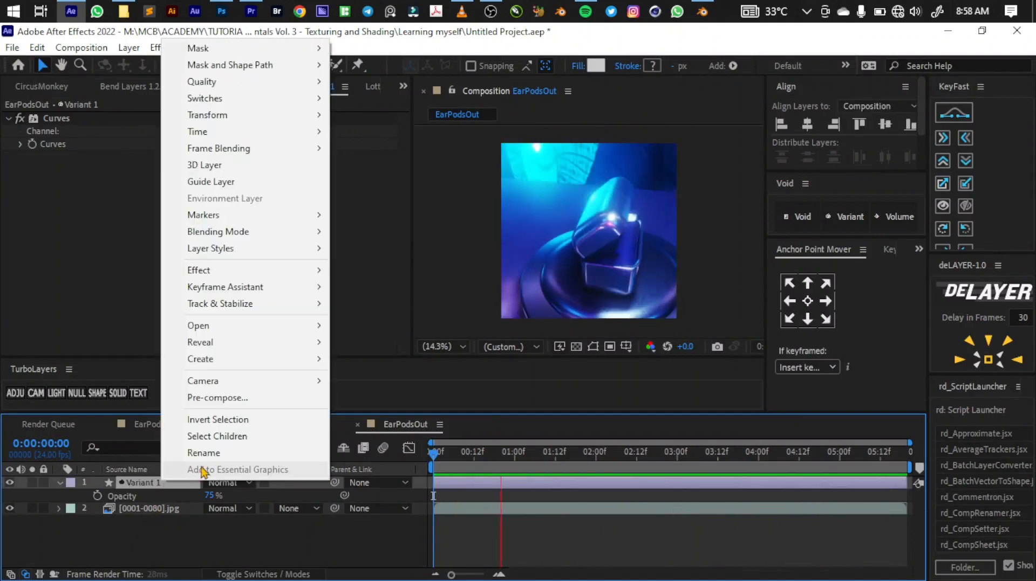
click(210, 454)
text(Color Cor)
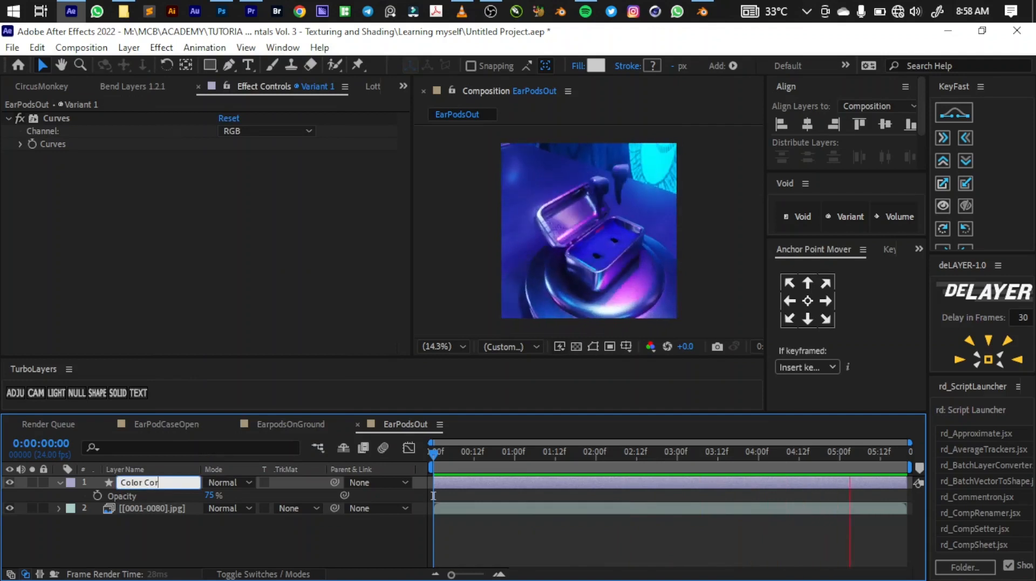
text(rection)
key(Return)
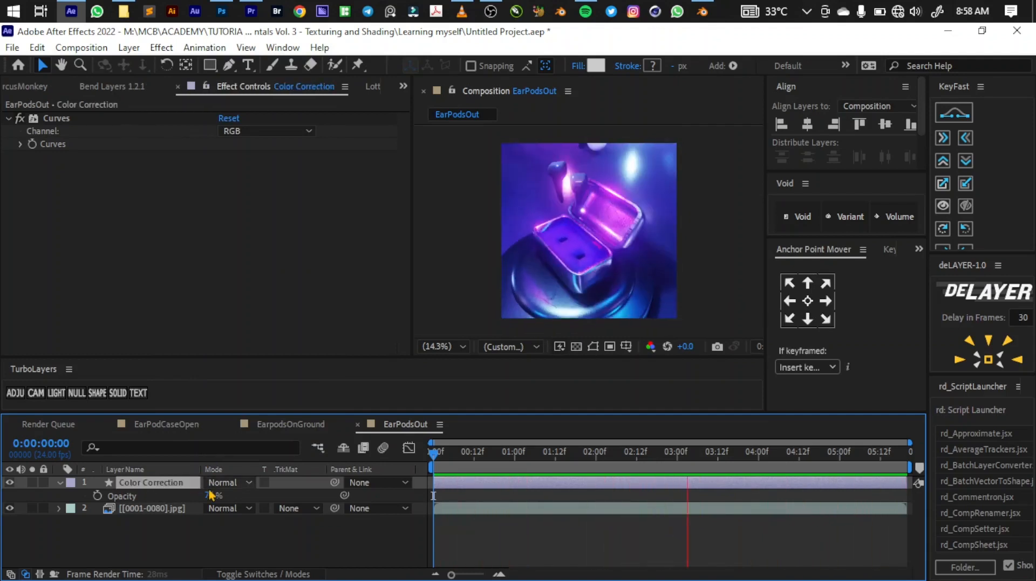
Copy the Color Correction layer above both image sequences in the EarpodsOnGround composition and compare the footage with it hidden and shown.
click(291, 425)
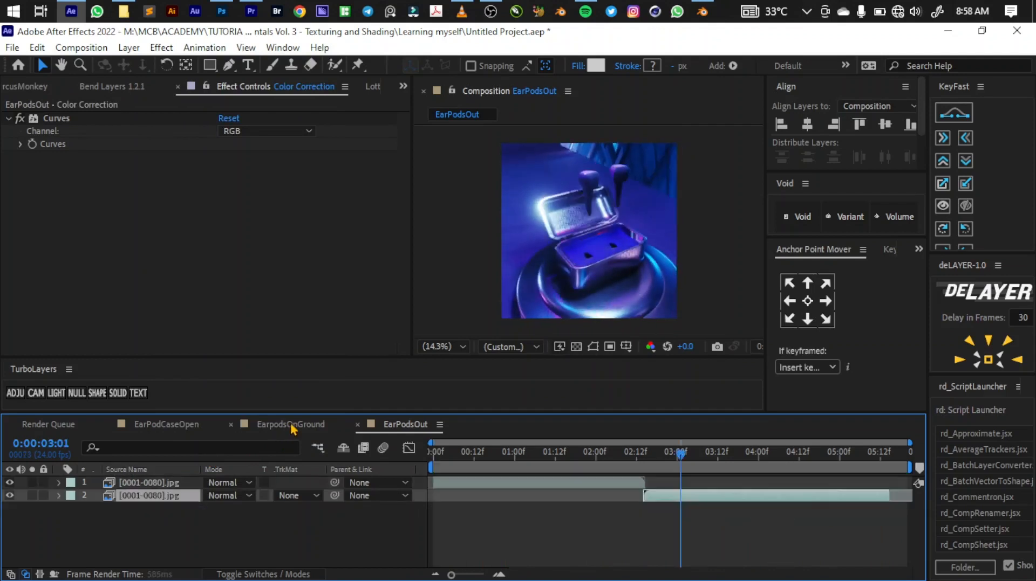
click(154, 485)
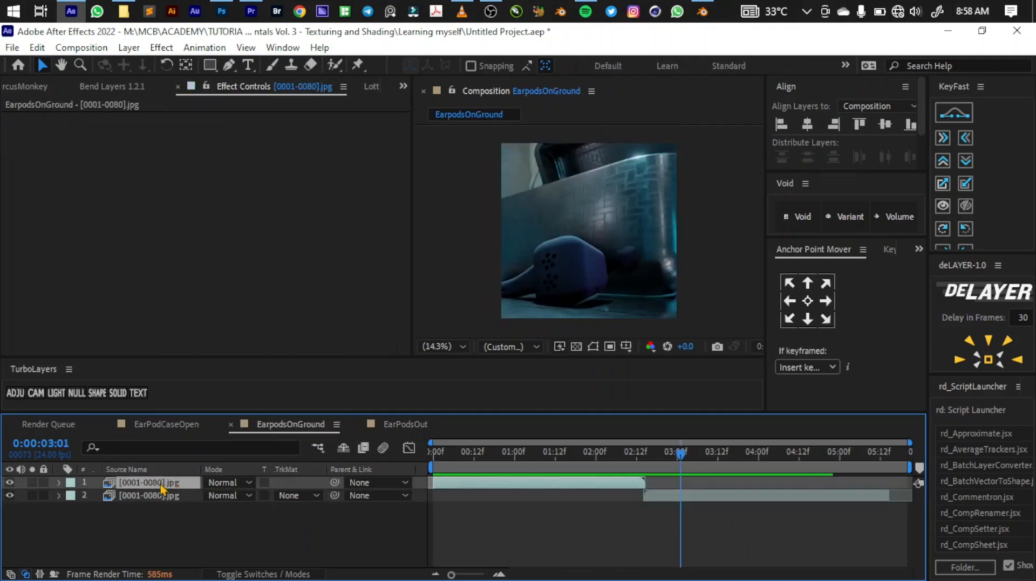
key(ctrl+v)
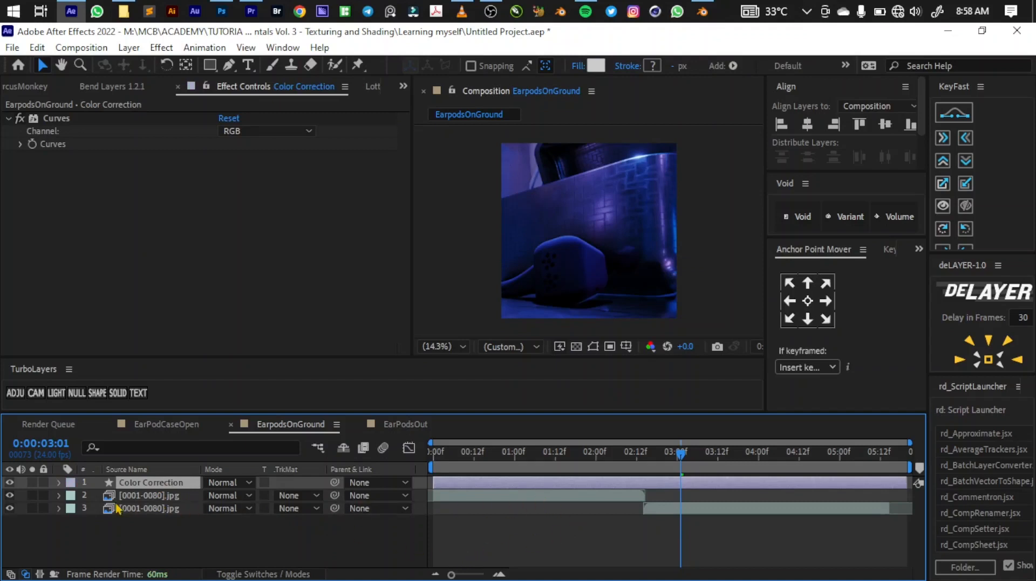
click(9, 482)
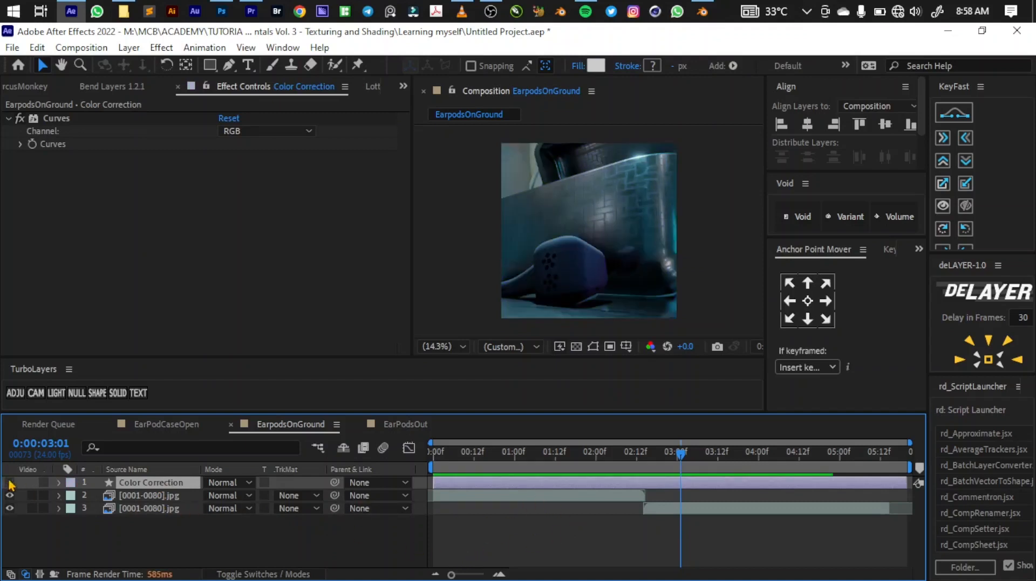
click(9, 483)
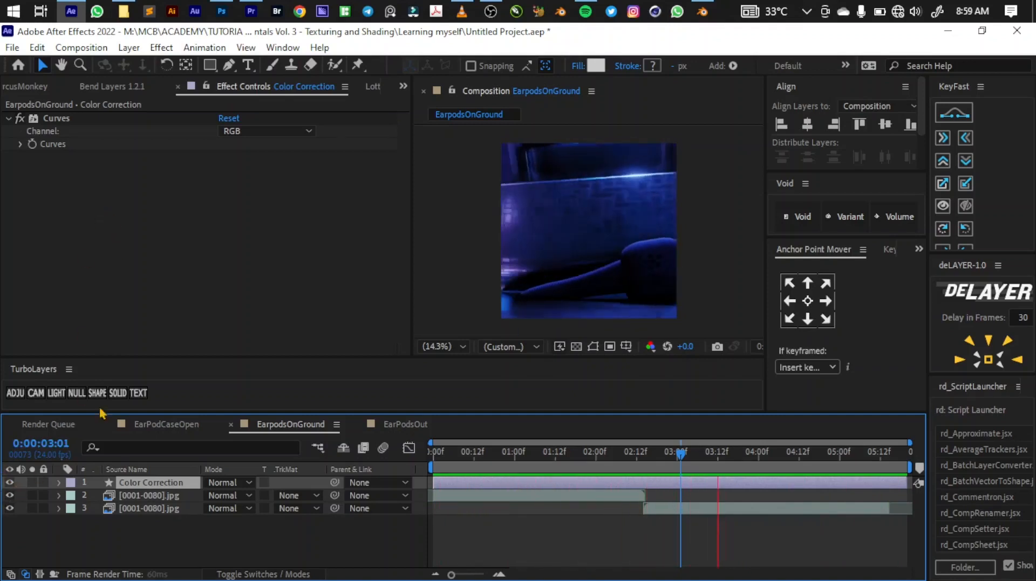
Paste the Color Correction layer above the image sequence in the EarPodCaseOpen composition and compare the footage with it hidden and shown.
click(149, 430)
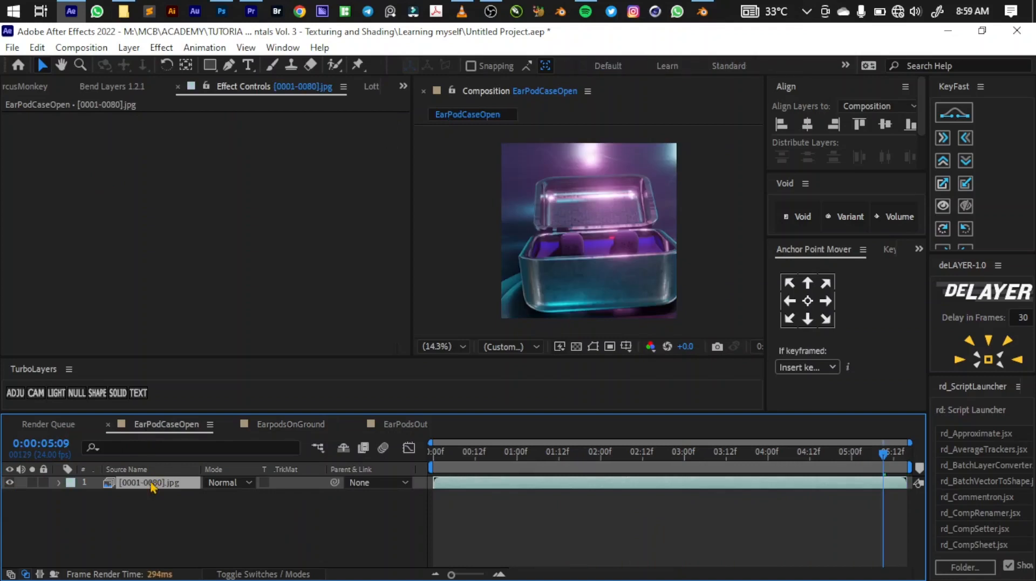
key(ctrl+v)
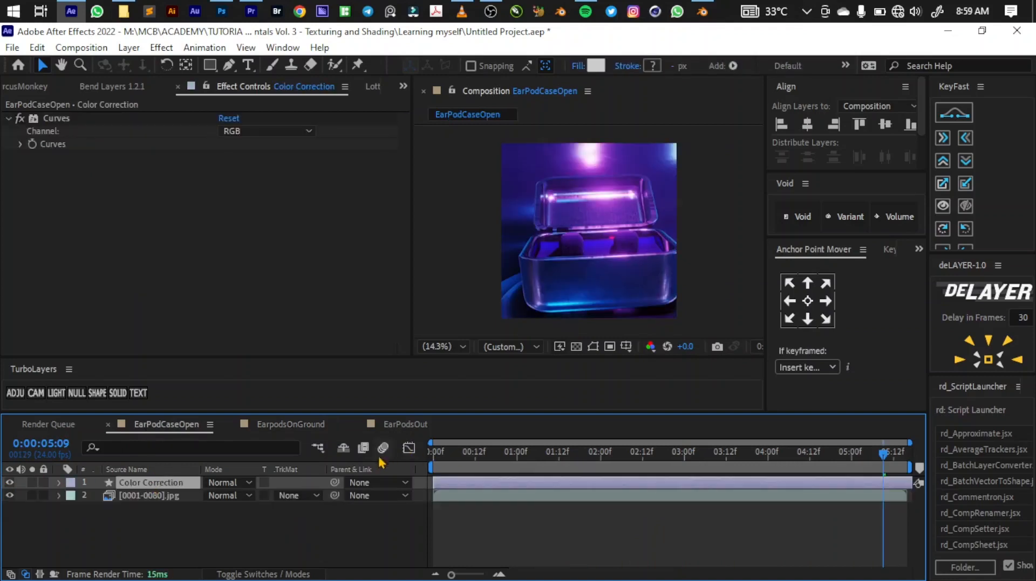
click(10, 482)
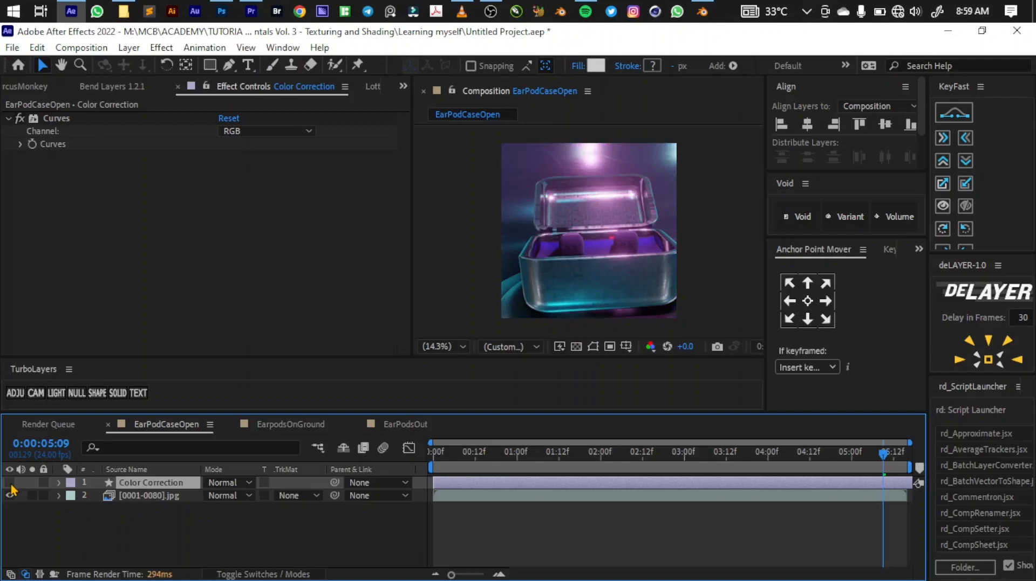
click(11, 484)
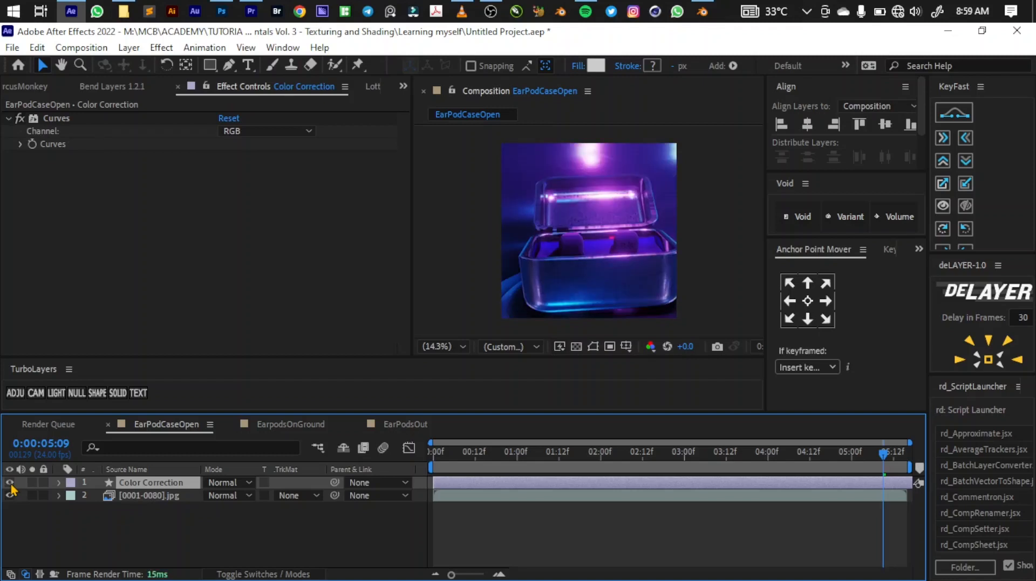
Play back the graded footage in the EarPodCaseOpen and EarPodsOut compositions.
key(space)
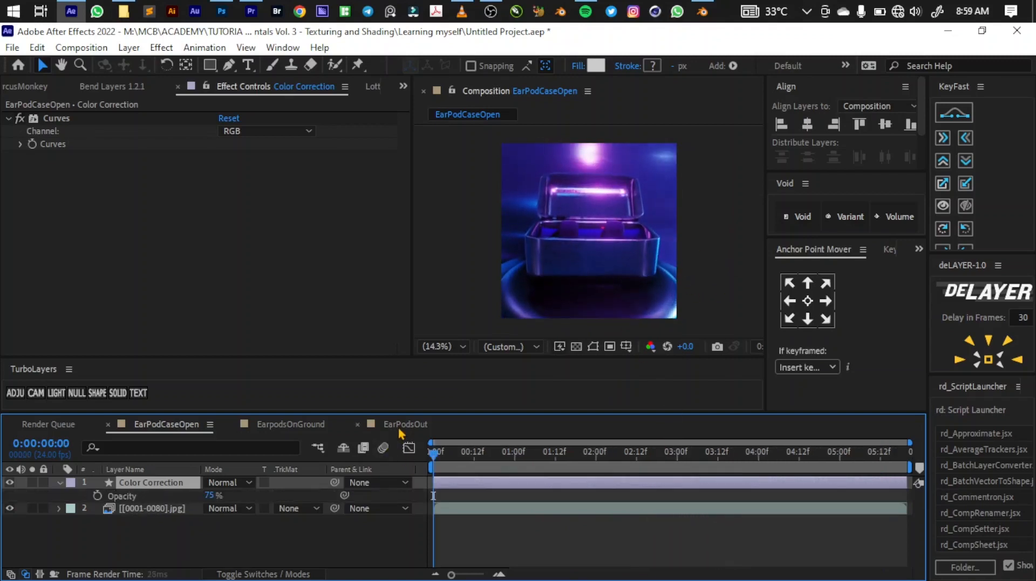
click(400, 431)
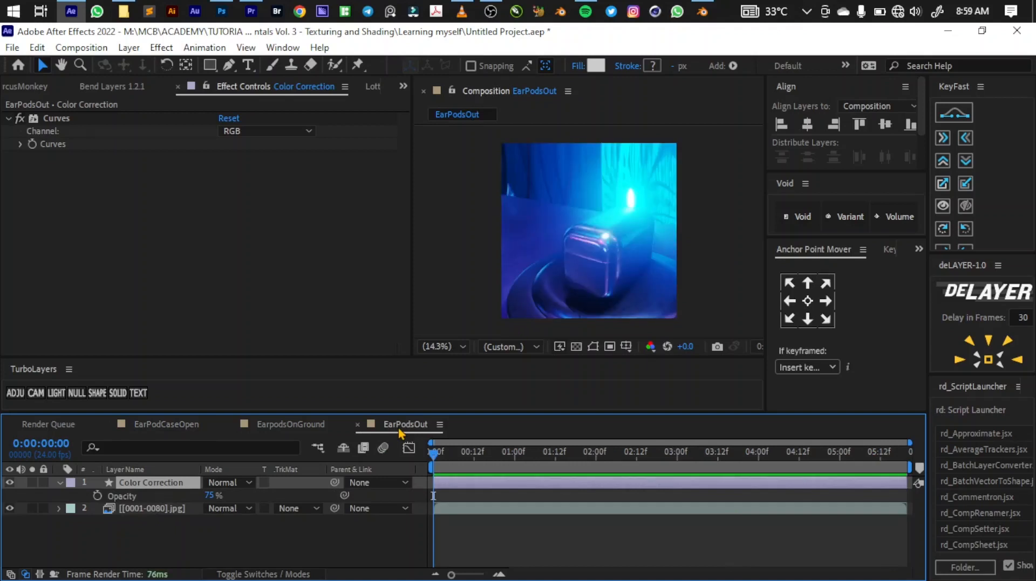
key(space)
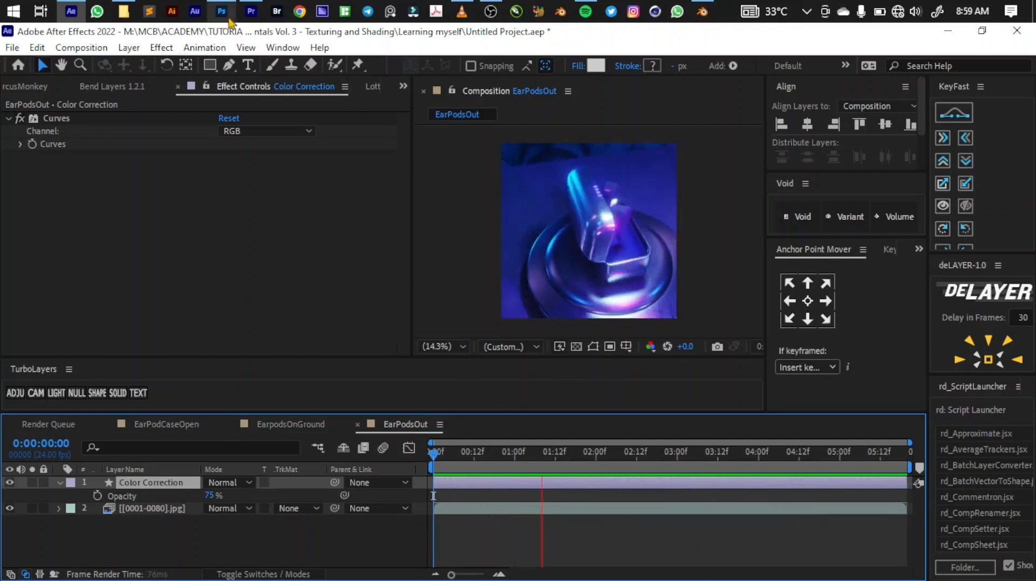
Switch to Blender, view the whole earpod scene in a maximized viewport, restore the layout, and return to After Effects.
mouse_move(251, 14)
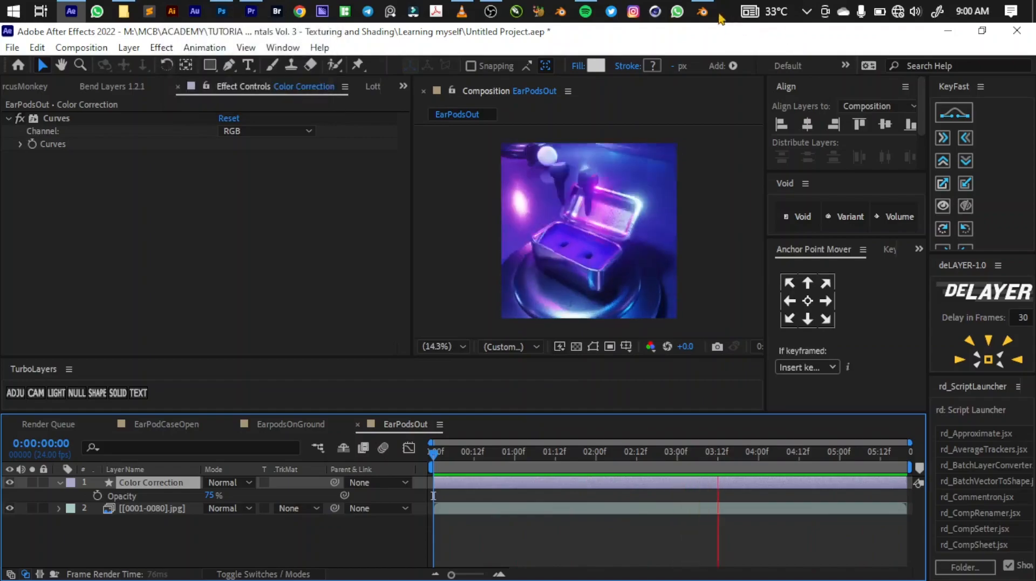
click(702, 12)
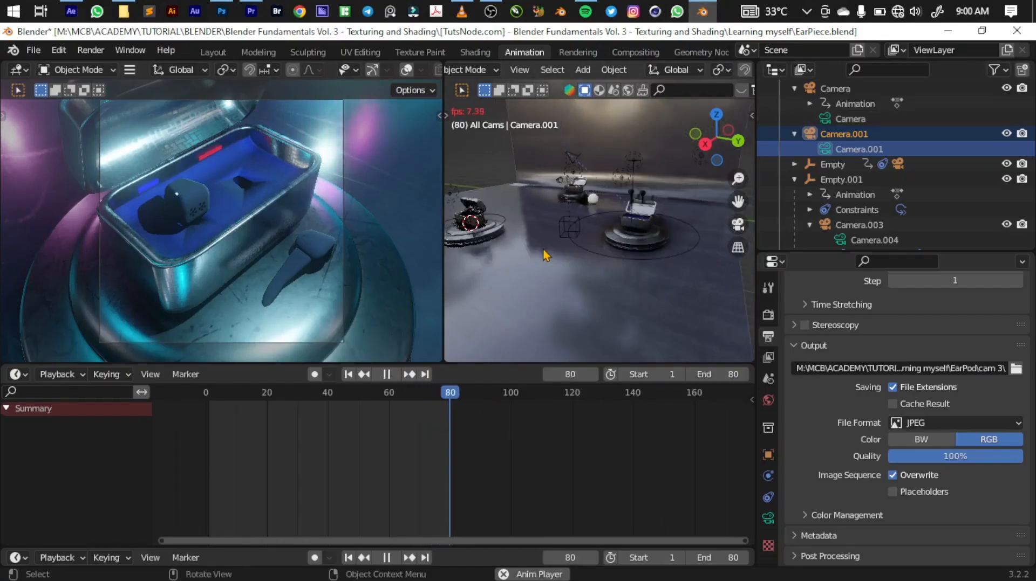
key(ctrl+space)
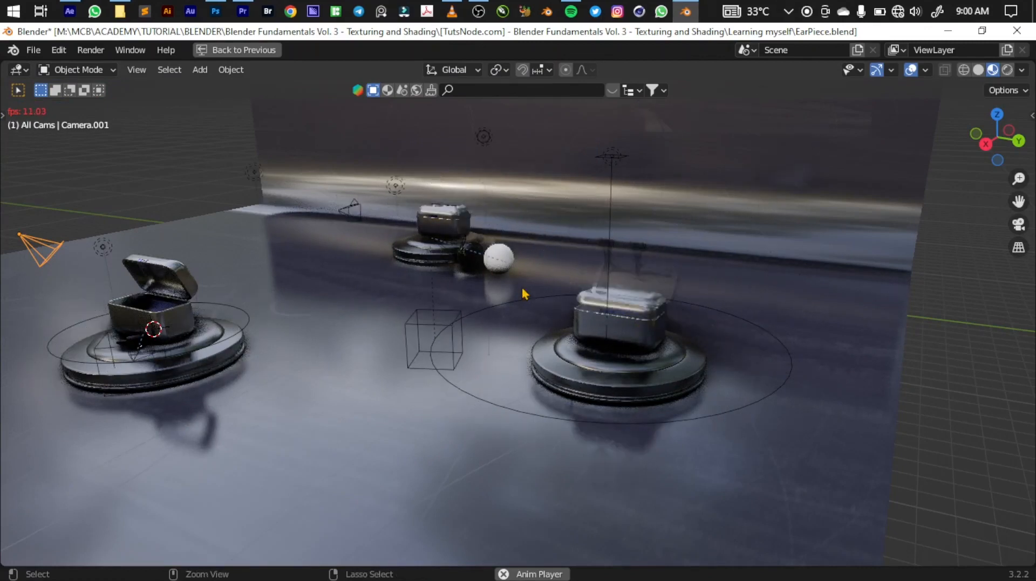
key(ctrl+space)
key(alt+Tab)
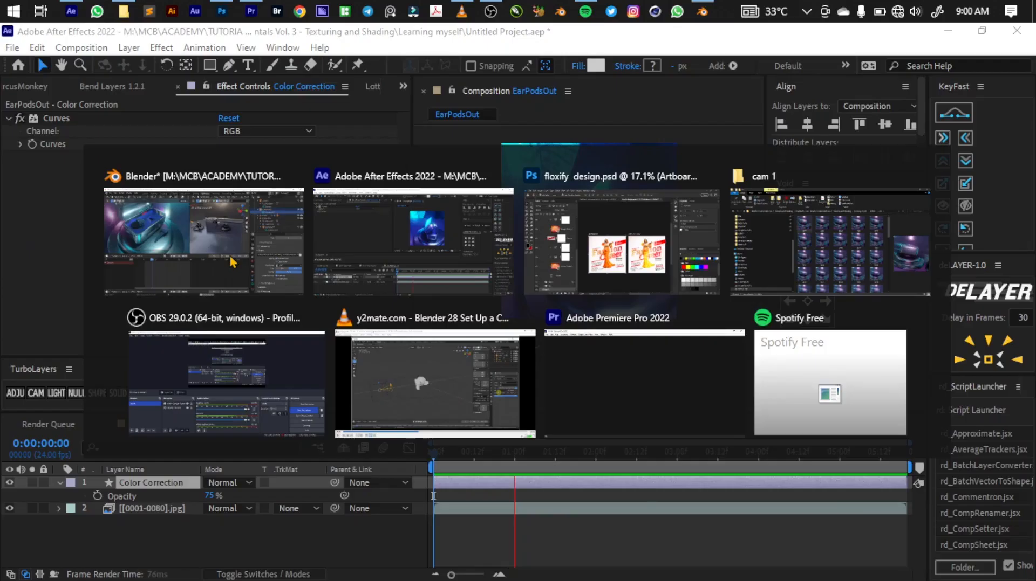